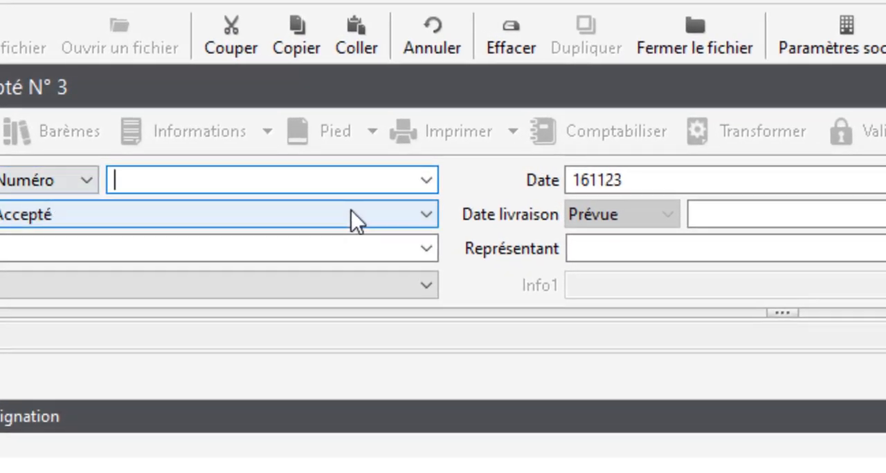
# Assign the client Dynamique Auto to the new quote and date it 280123
pyautogui.click(423, 182)
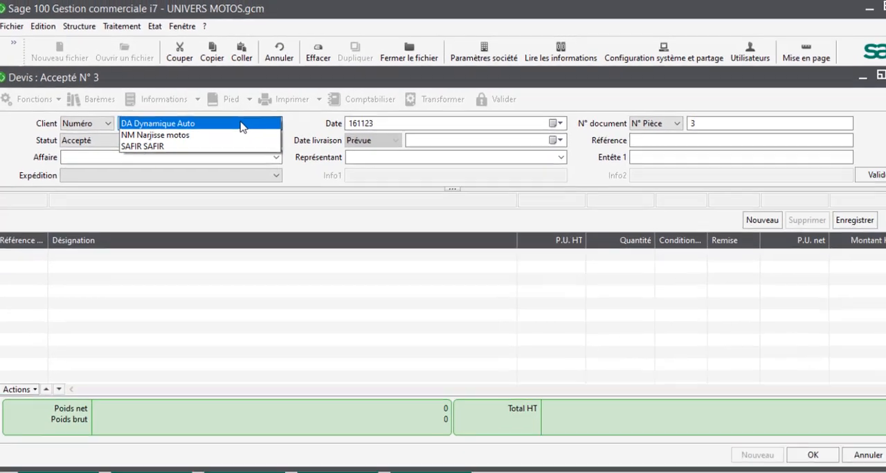
pyautogui.click(364, 181)
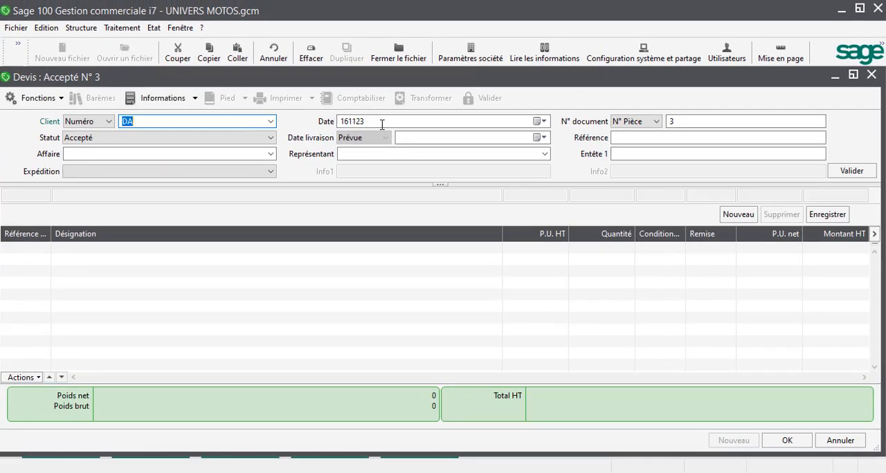
pyautogui.press('Tab')
pyautogui.write('280123')
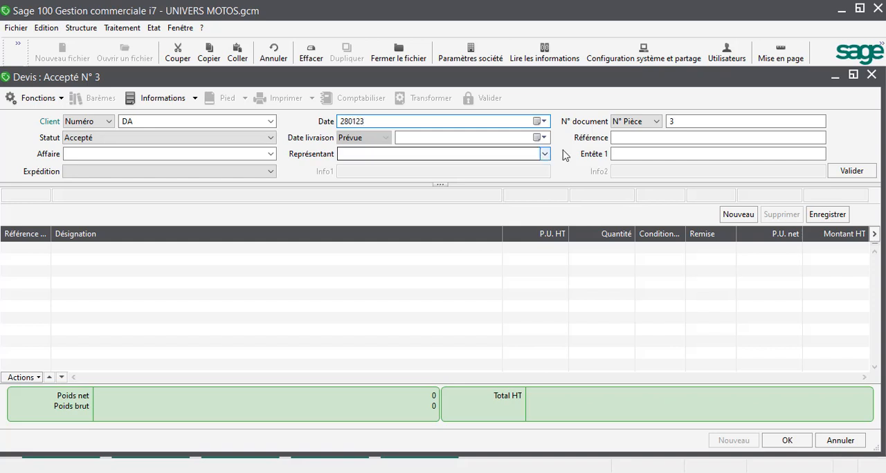
# Enter the reference V/DP n121 in the quote header and validate the header
pyautogui.click(616, 139)
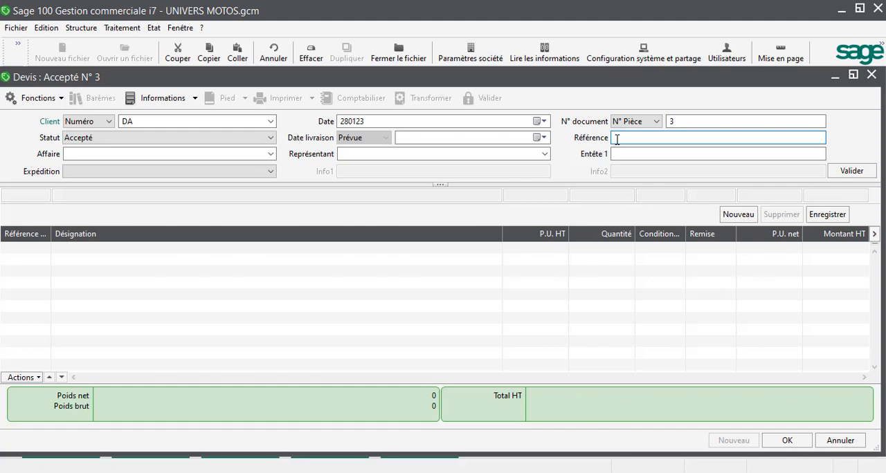
pyautogui.write('V/DP n121')
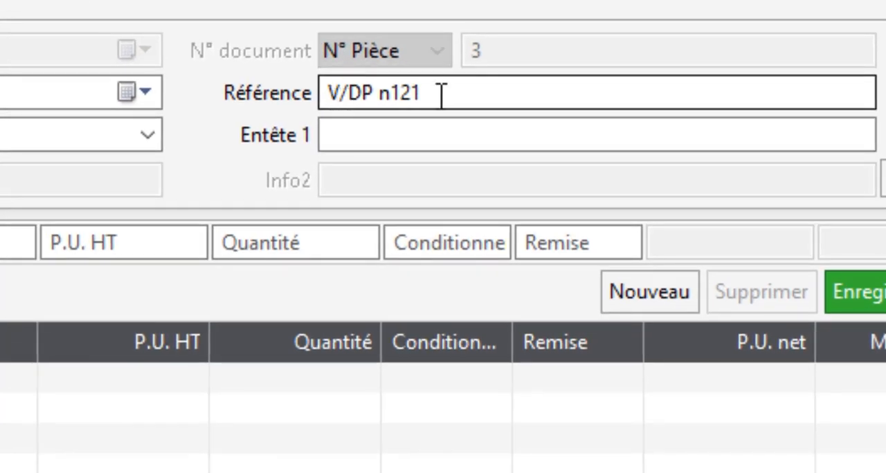
pyautogui.moveTo(430, 94); pyautogui.dragTo(273, 109)
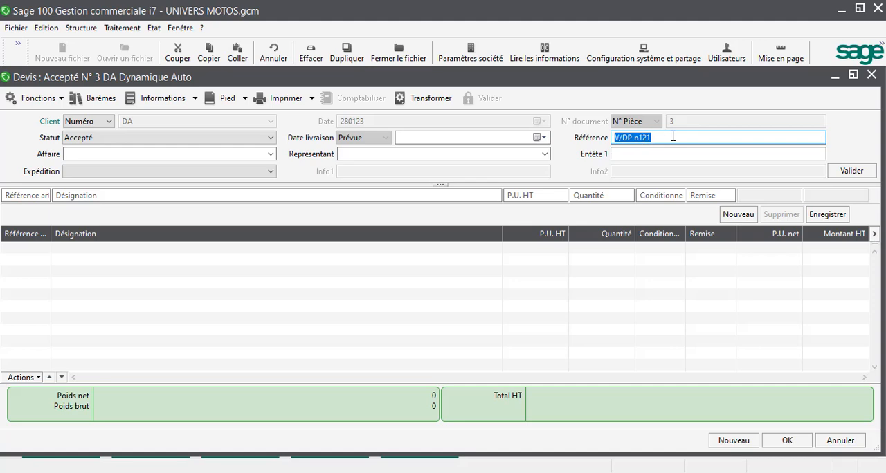
pyautogui.click(670, 137)
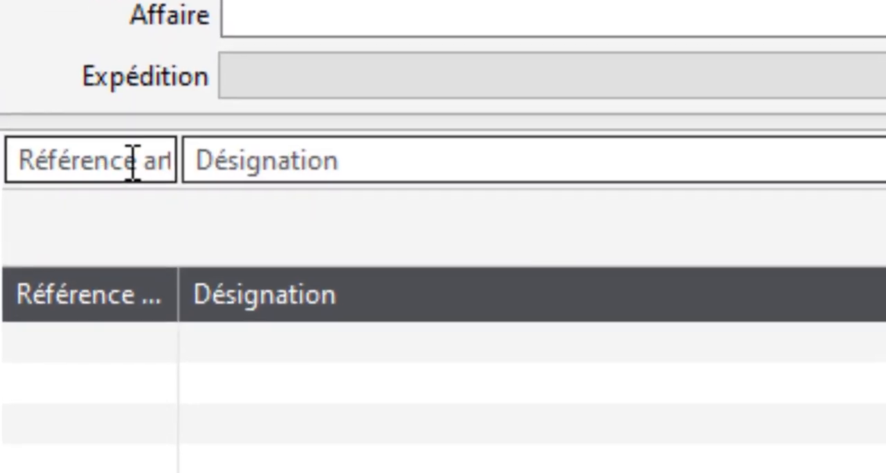
# Add a quote line for the article HONDA_CRF_1100 with a quantity of 2
pyautogui.click(30, 196)
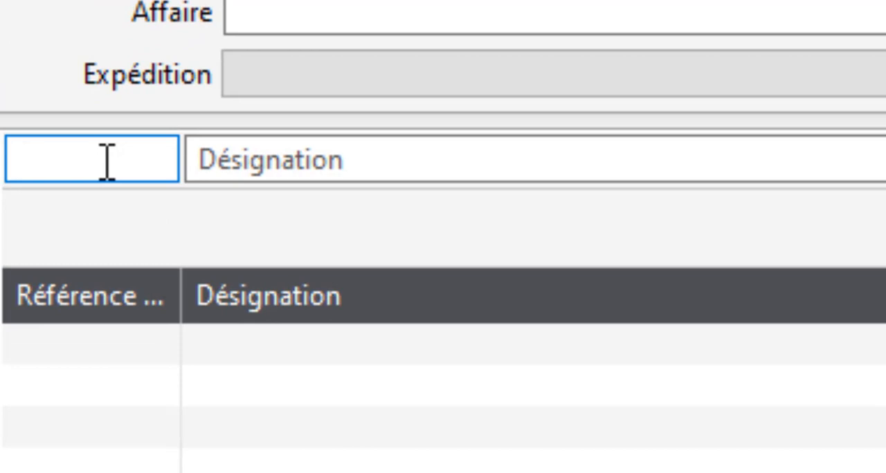
pyautogui.write('H')
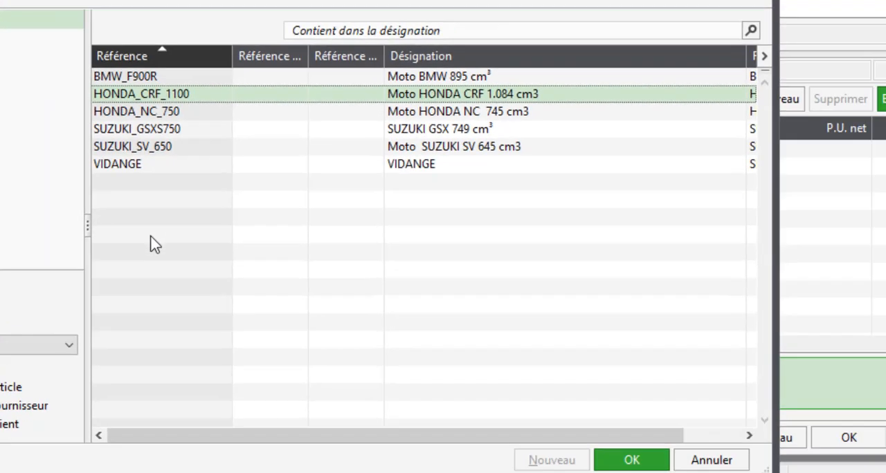
pyautogui.doubleClick(144, 94)
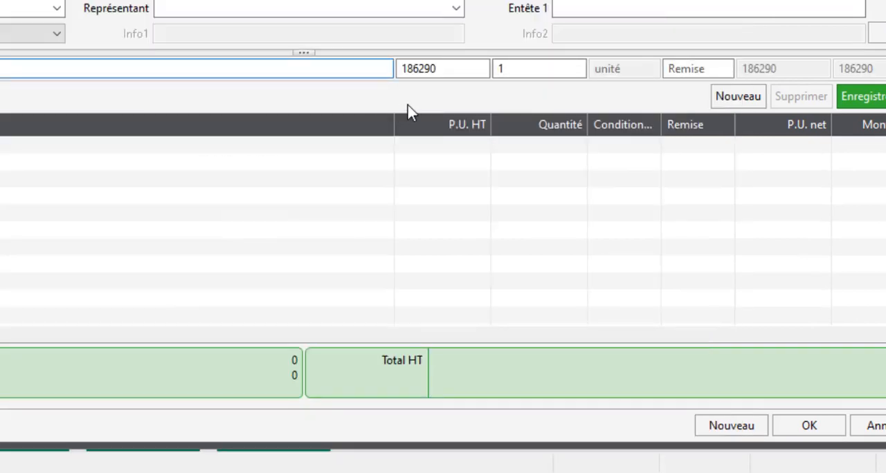
pyautogui.click(514, 73)
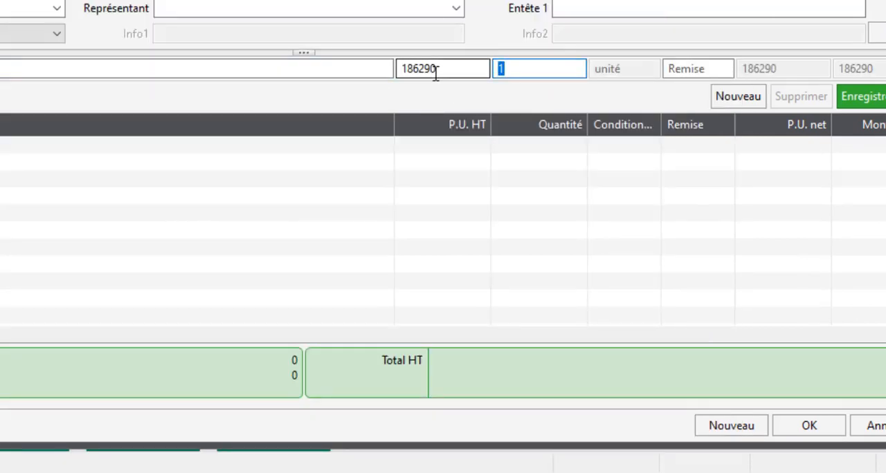
pyautogui.write('2')
pyautogui.press('Return')
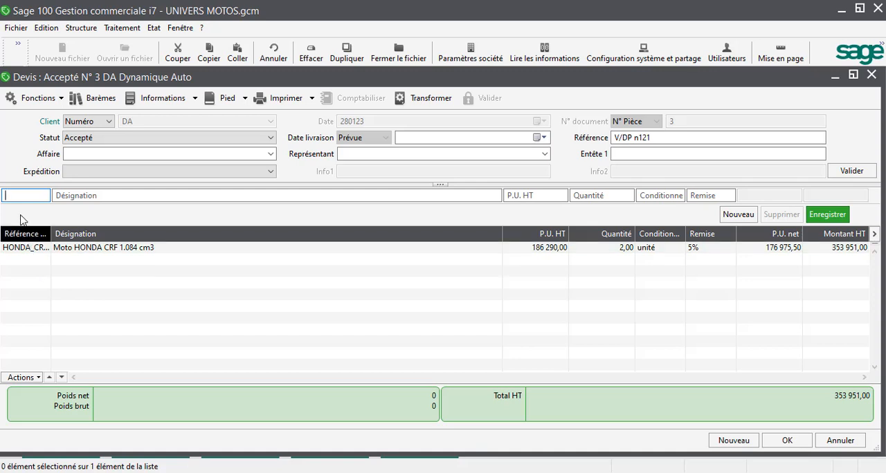
# Add a second quote line for the article HONDA_NC_750 with a quantity of 2
pyautogui.write('H')
pyautogui.press('Tab')
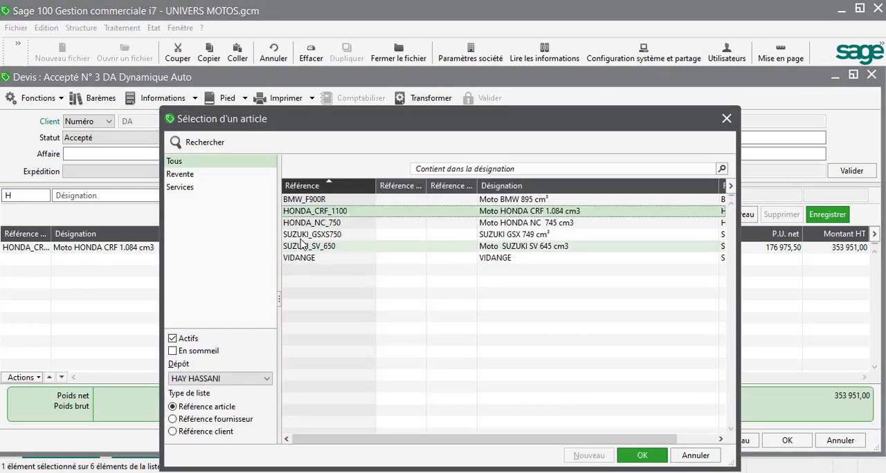
pyautogui.press('Escape')
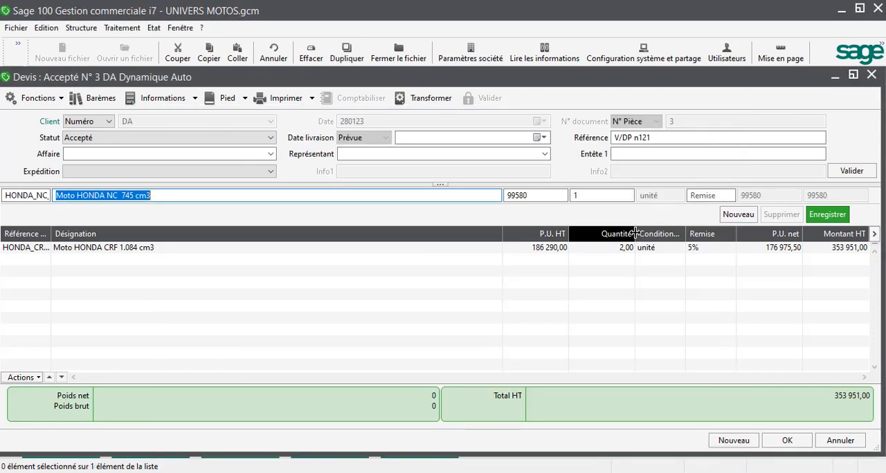
pyautogui.moveTo(583, 200); pyautogui.dragTo(531, 199)
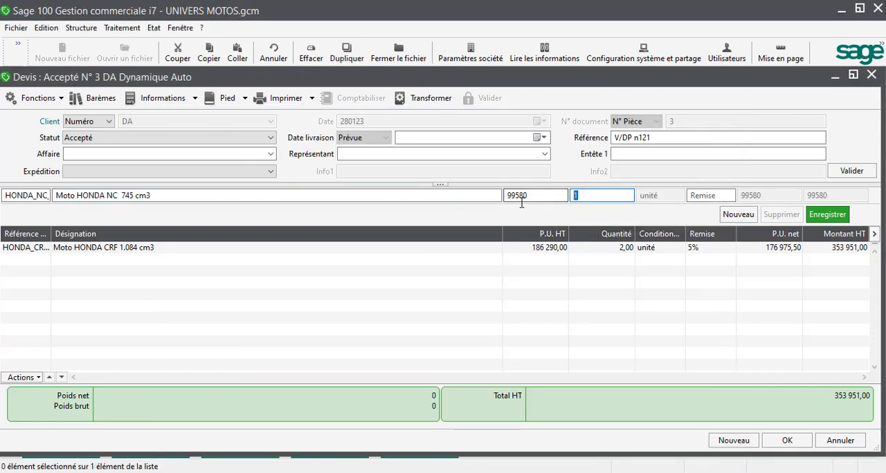
pyautogui.write('2')
pyautogui.press('Return')
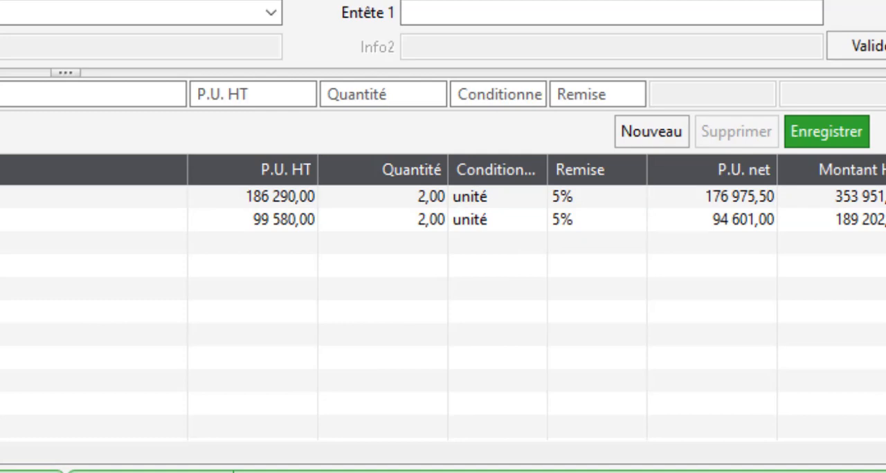
# Check the quote details in the Word exercise TP009(1) cas simple.docx, and clear the discount on both Honda lines in Sage 100
pyautogui.moveTo(316, 472)
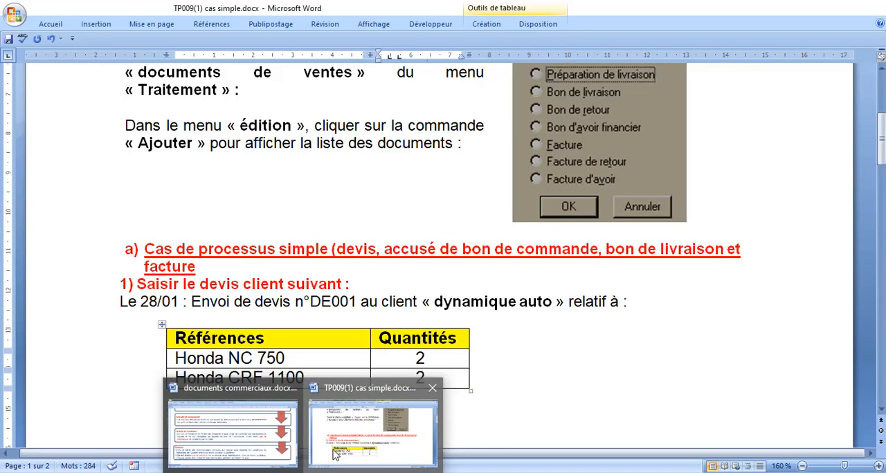
pyautogui.click(336, 453)
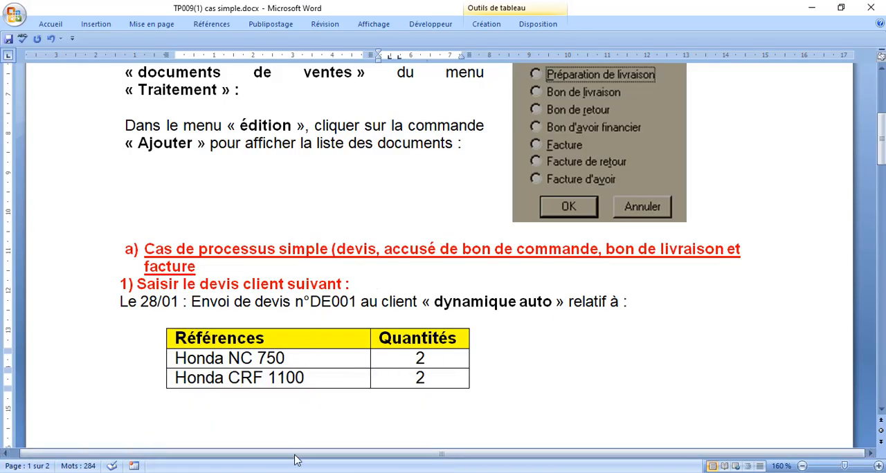
pyautogui.moveTo(398, 472)
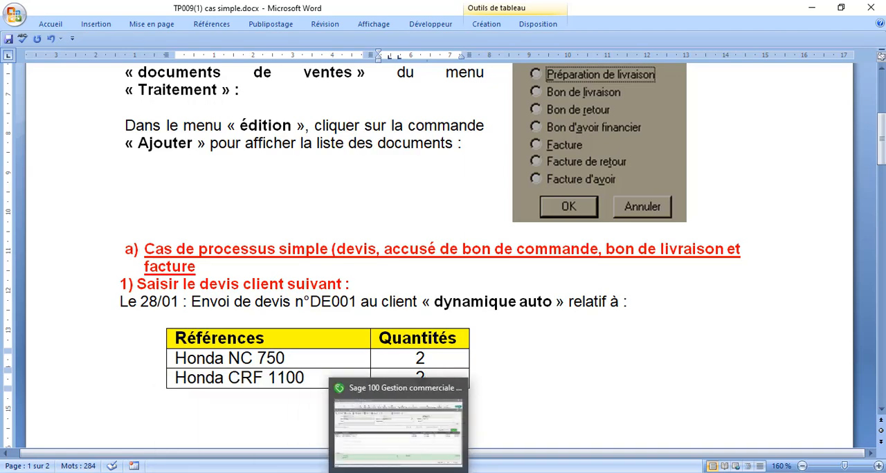
pyautogui.click(398, 429)
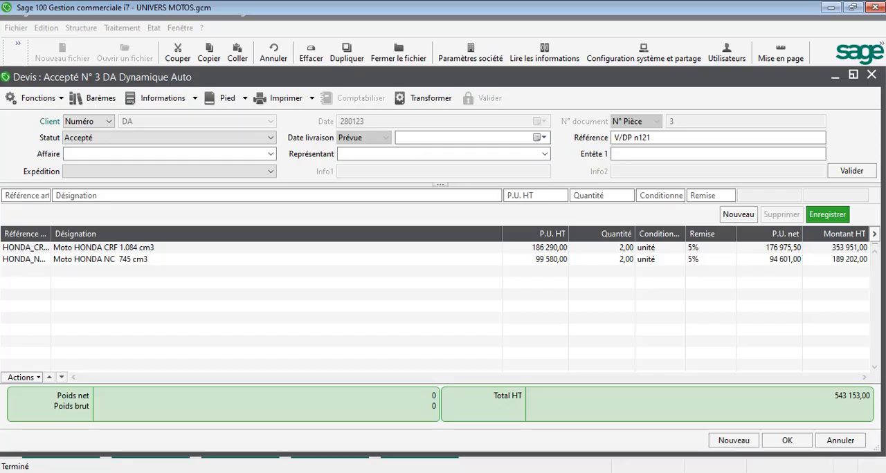
pyautogui.click(692, 250)
pyautogui.click(696, 195)
pyautogui.doubleClick(695, 195)
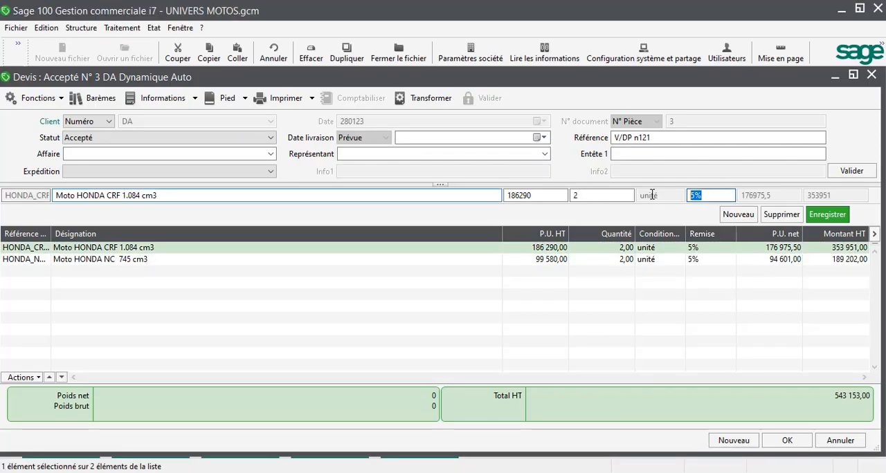
pyautogui.press('Delete')
pyautogui.press('Return')
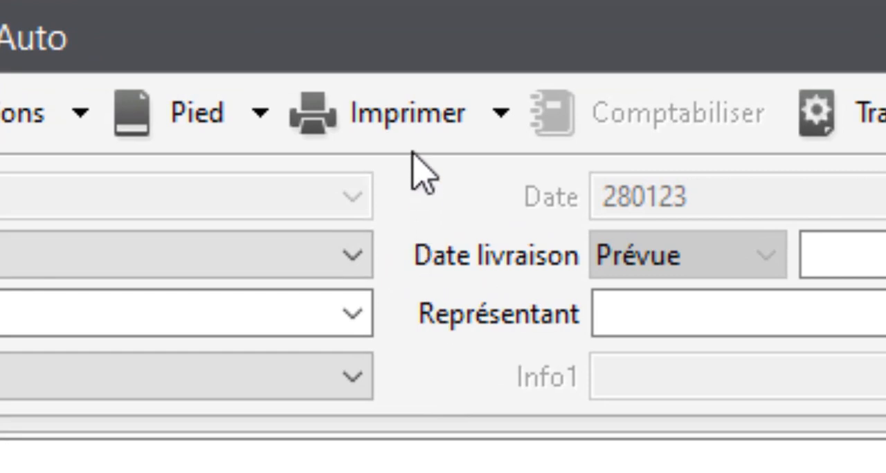
# Print the quote with the Devis client.bgc template, using Microsoft Print to PDF with a preview before printing
pyautogui.click(411, 121)
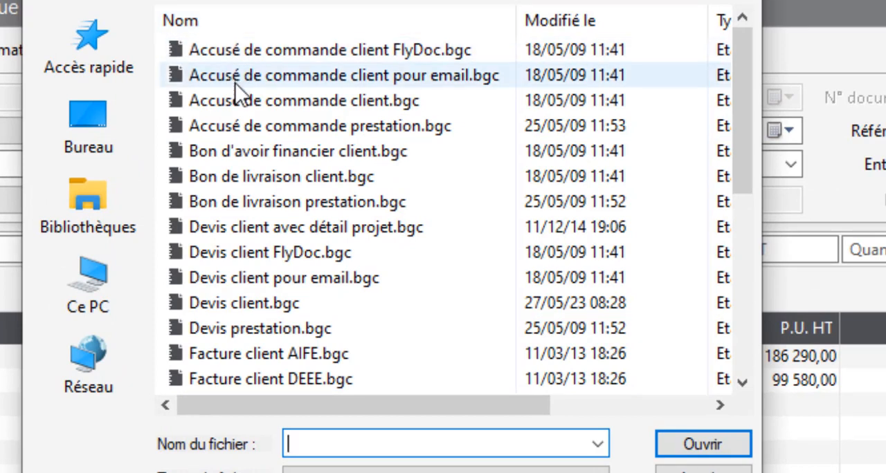
pyautogui.doubleClick(239, 303)
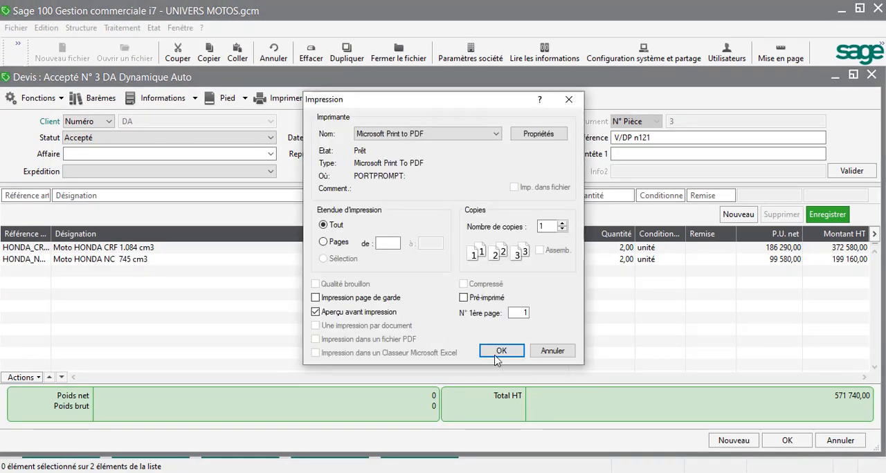
pyautogui.click(500, 351)
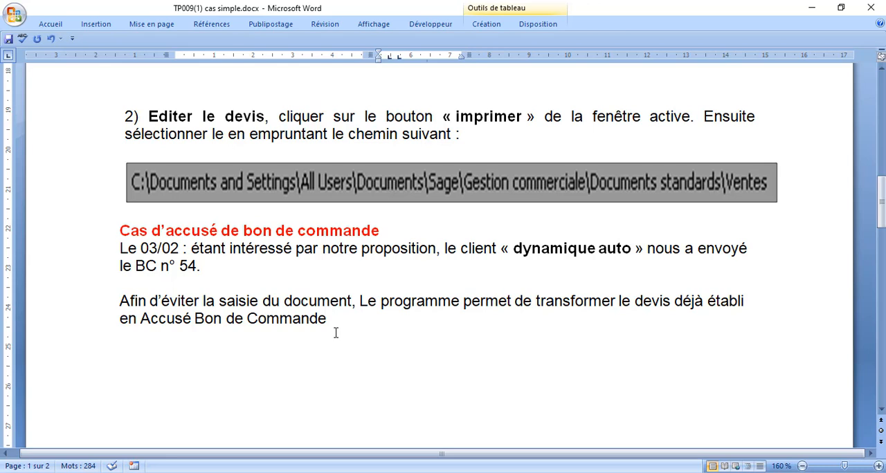
# Read the order confirmation case in the Word exercise, and open Dynamique Auto's accepted quote maximized from the sales documents list in Sage 100
pyautogui.scroll(-2, 336, 333)
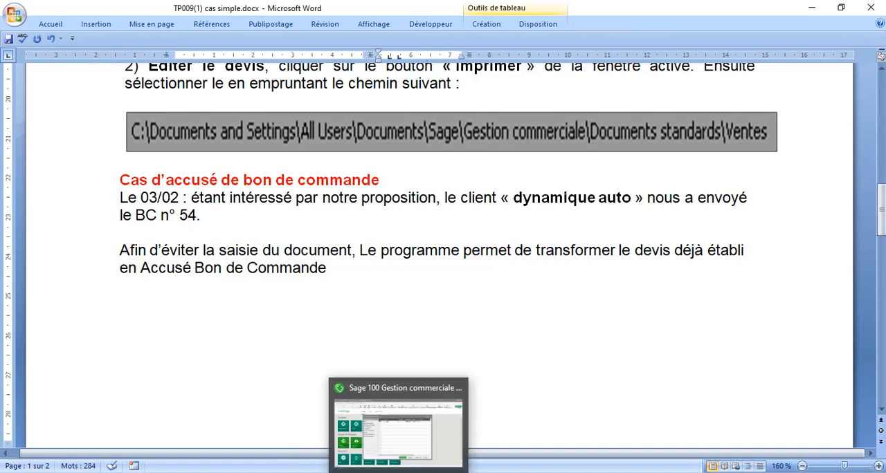
pyautogui.click(403, 446)
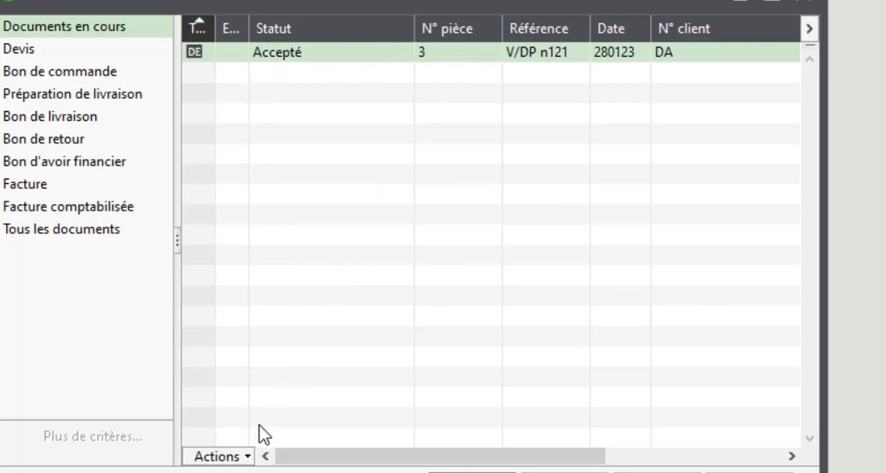
pyautogui.click(249, 458)
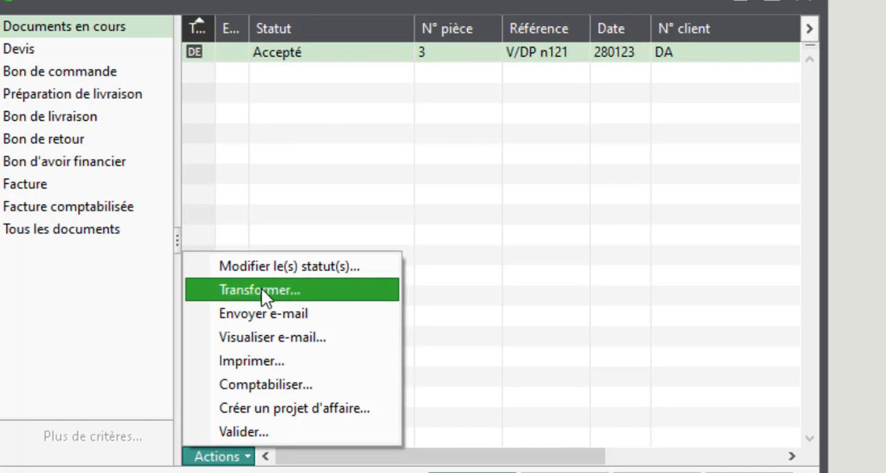
pyautogui.click(438, 268)
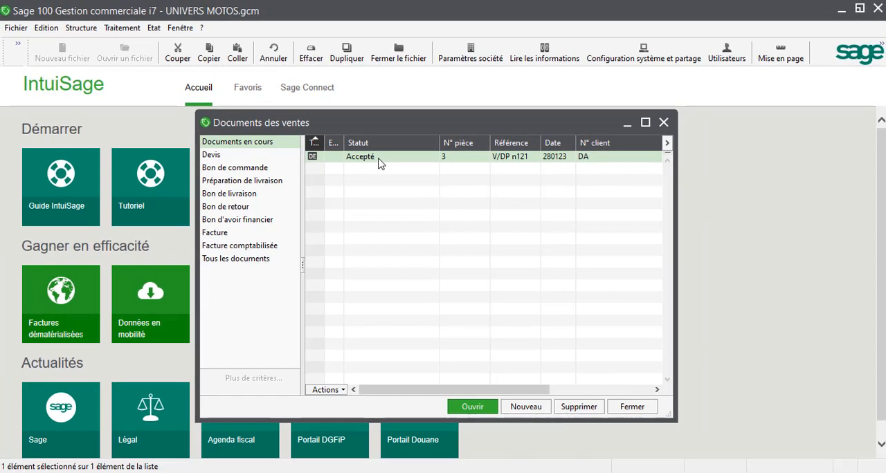
pyautogui.click(372, 150)
pyautogui.doubleClick(377, 157)
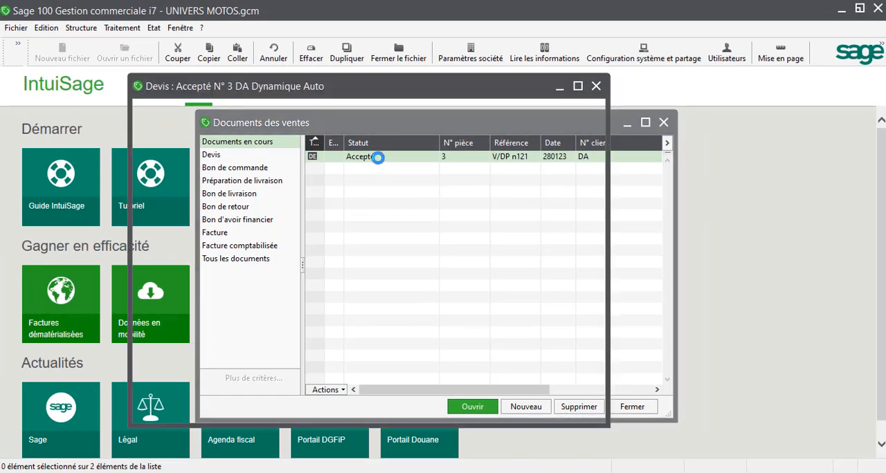
pyautogui.click(578, 86)
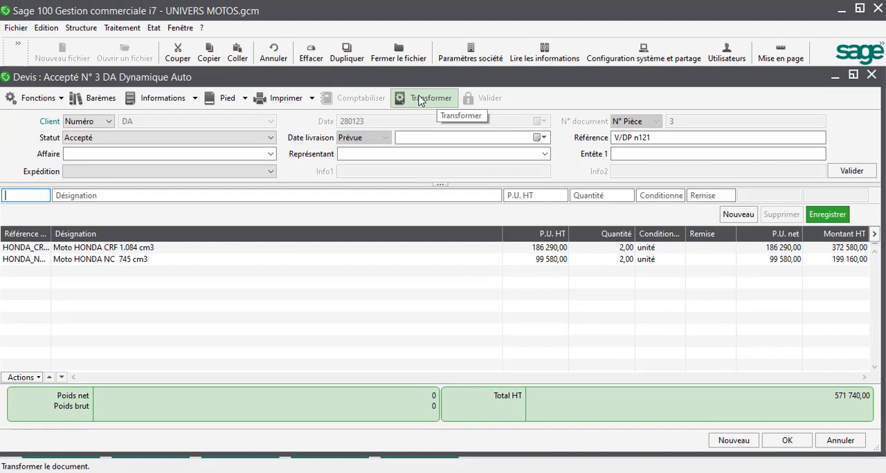
# Transform Dynamique Auto's accepted quote into a Bon de commande dated 030223
pyautogui.click(419, 99)
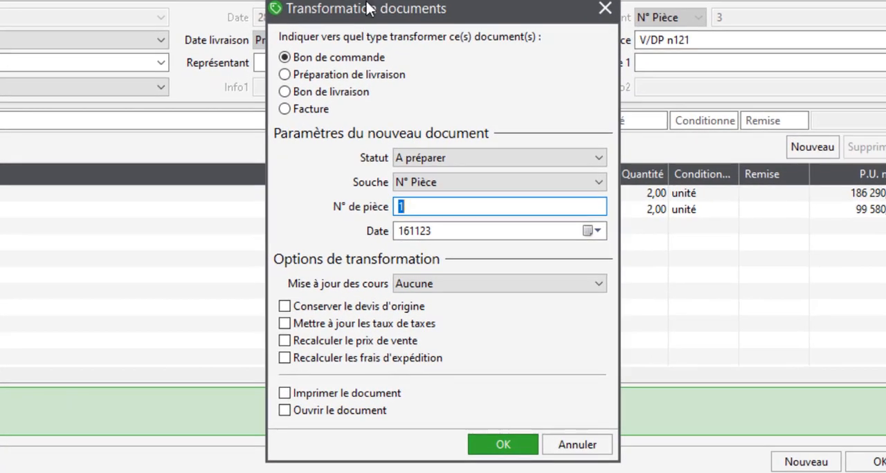
pyautogui.moveTo(366, 14); pyautogui.dragTo(295, 23)
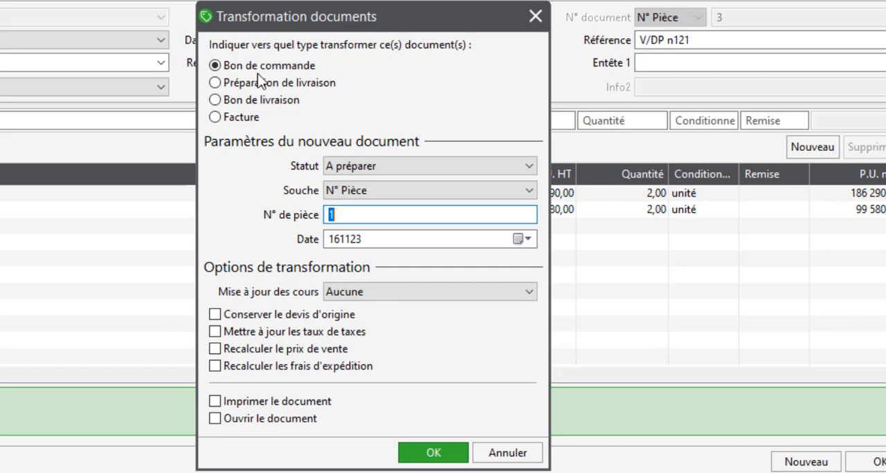
pyautogui.click(377, 245)
pyautogui.write('030223')
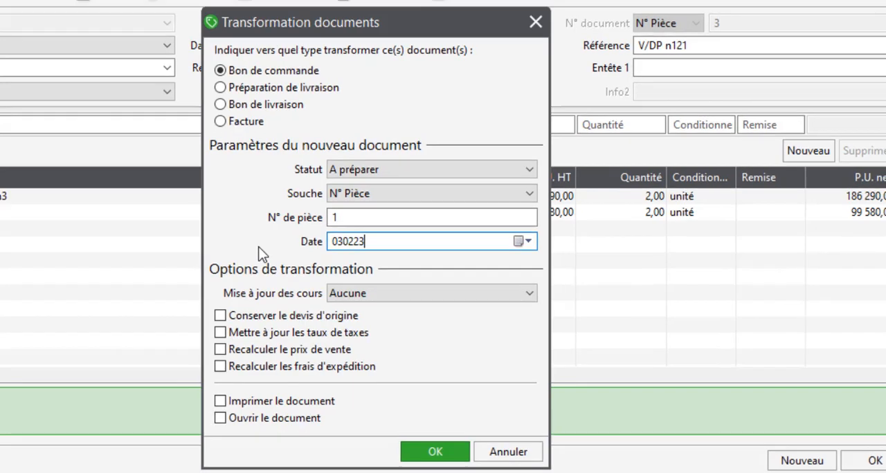
pyautogui.press('Return')
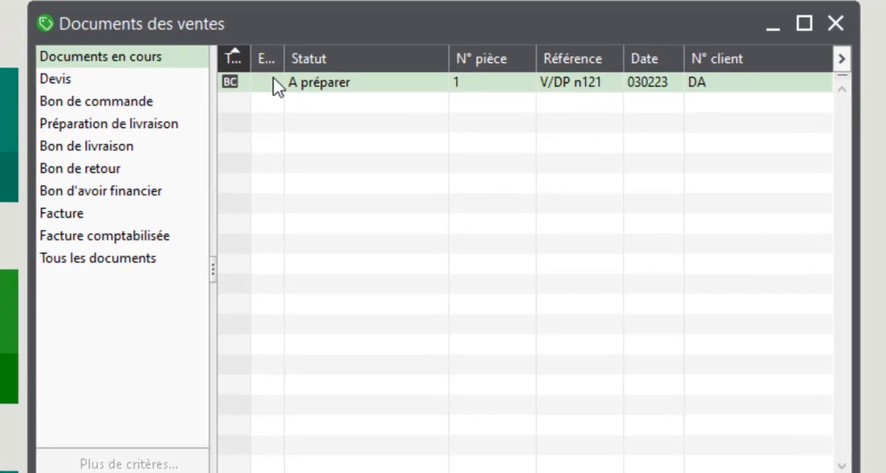
# Check the Devis list in the sales documents, and open Dynamique Auto's order from the Bon de commande list
pyautogui.click(61, 83)
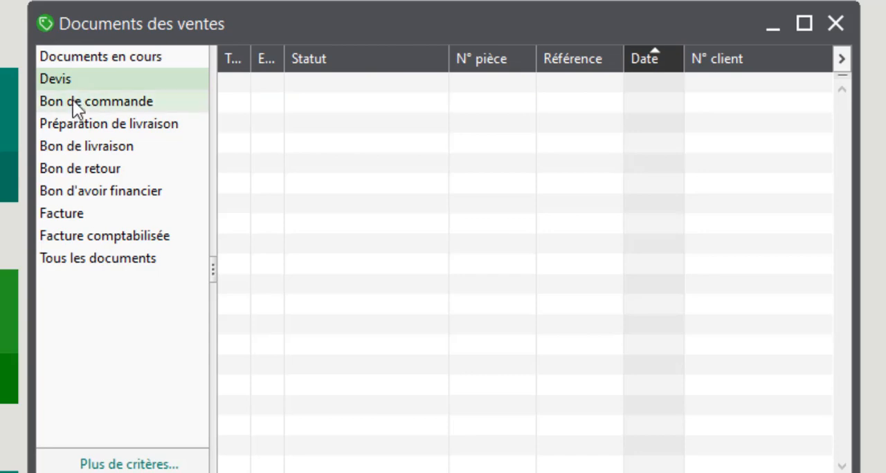
pyautogui.click(74, 102)
pyautogui.click(266, 91)
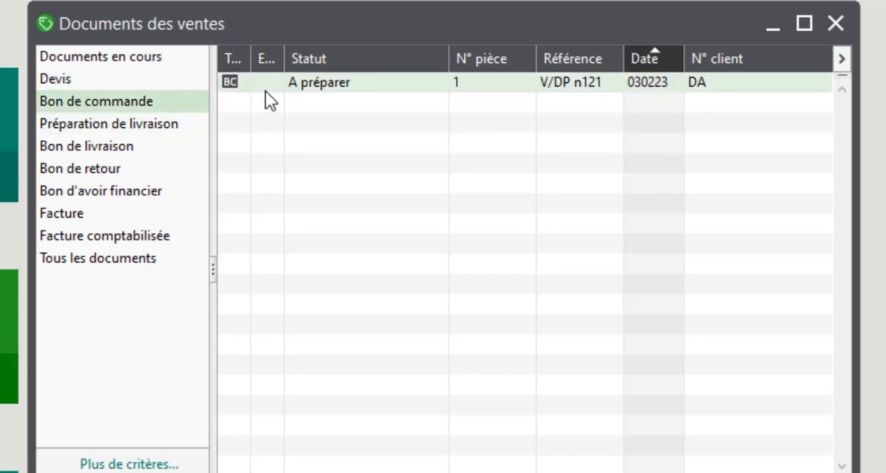
pyautogui.doubleClick(272, 82)
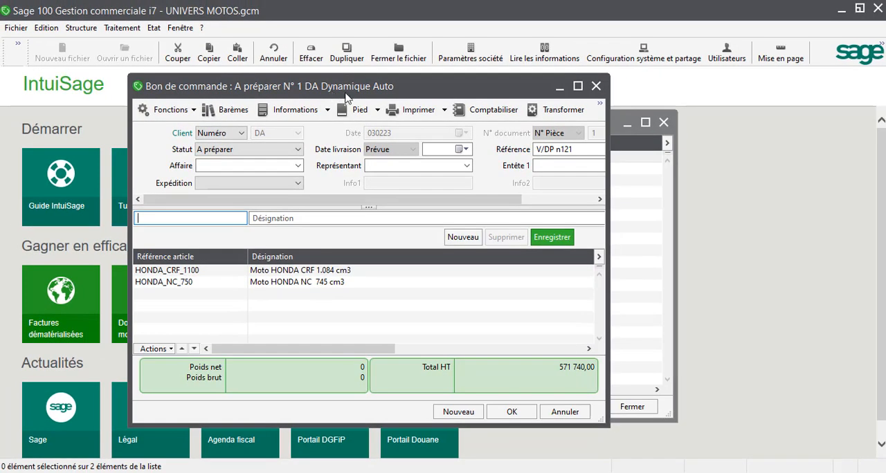
# Print the order with the Accusé de commande client.bgc template as a preview on Microsoft Print to PDF, and close the preview and the order
pyautogui.click(419, 110)
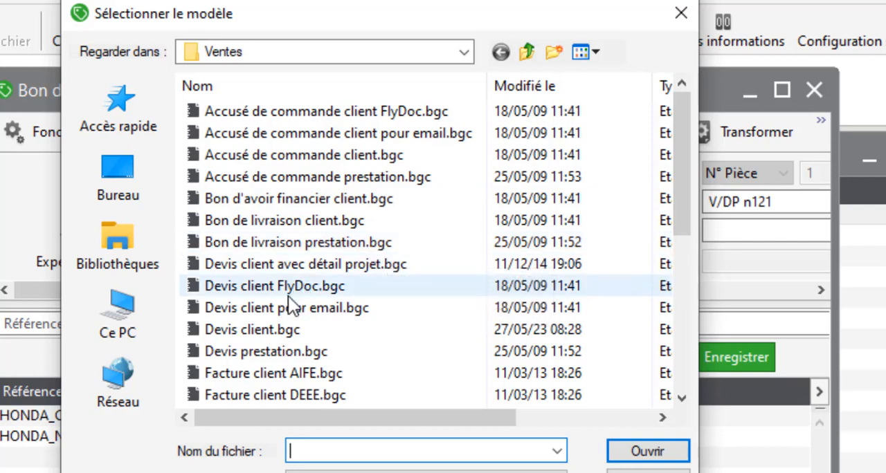
pyautogui.scroll(-1, 349, 308)
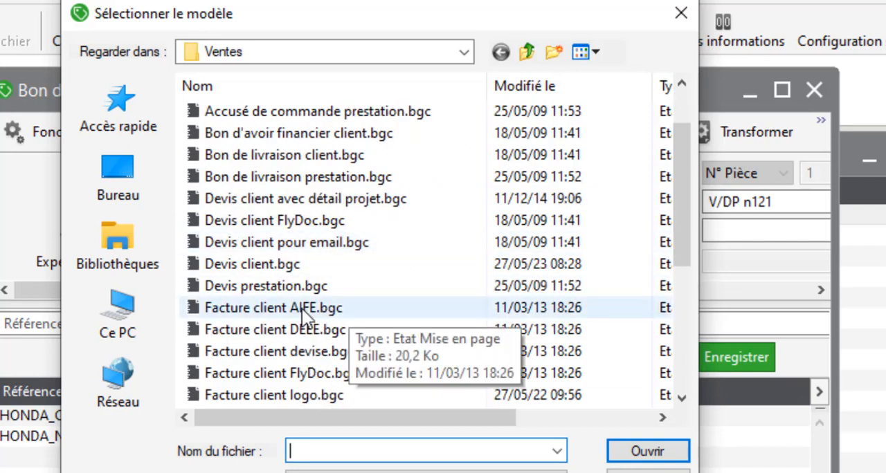
pyautogui.scroll(1, 300, 304)
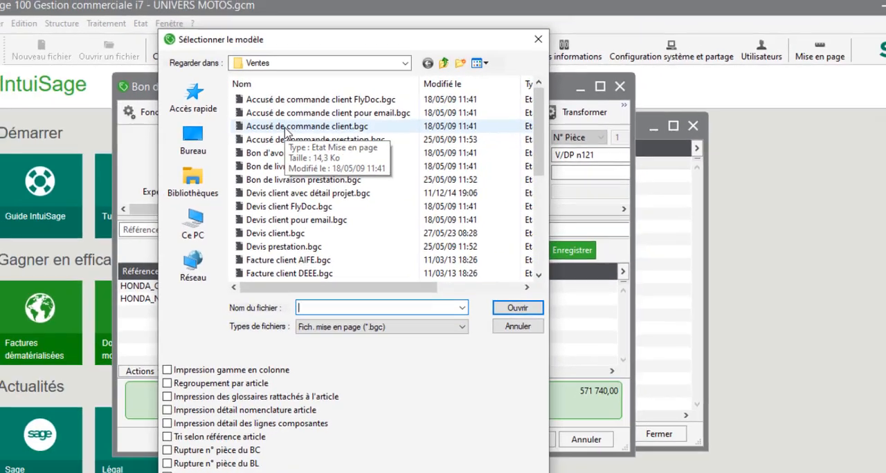
pyautogui.doubleClick(285, 132)
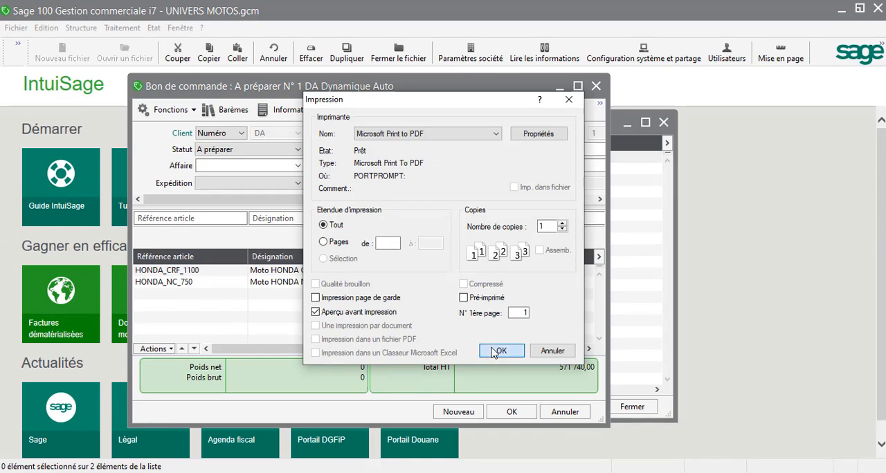
pyautogui.click(485, 352)
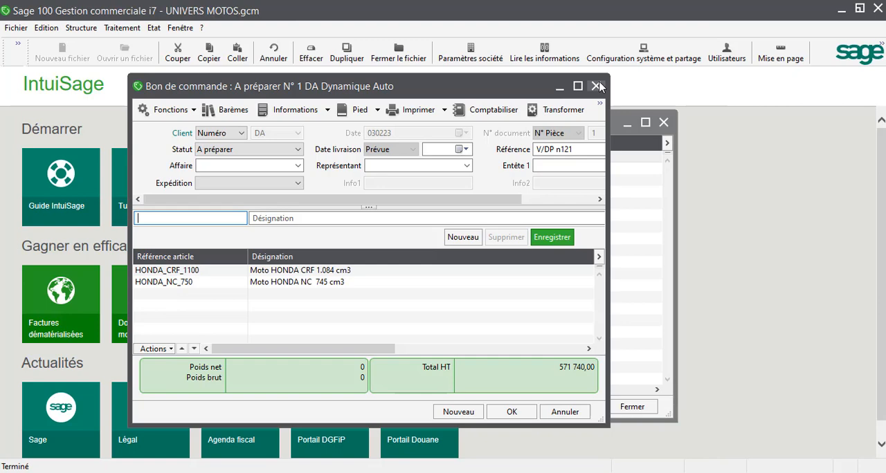
pyautogui.click(600, 84)
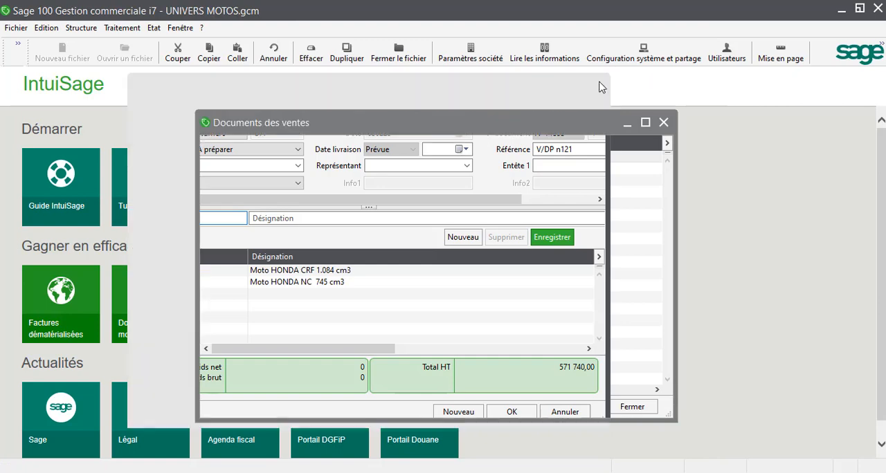
pyautogui.click(663, 123)
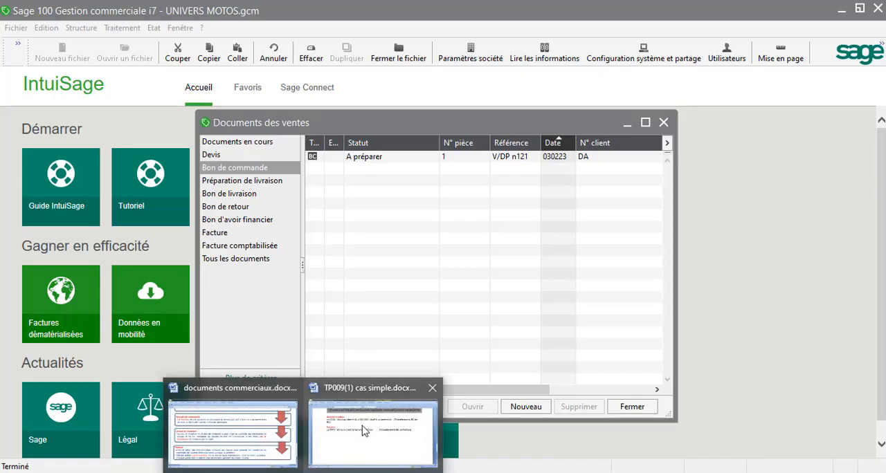
# Read the Bon de livraison case in the Word exercise TP009(1) cas simple.docx, and shorten its delivery note number to BL001
pyautogui.click(365, 430)
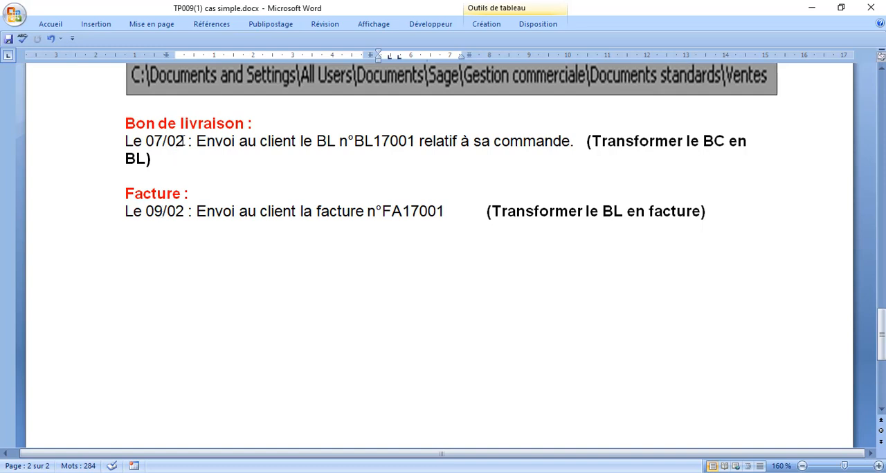
pyautogui.moveTo(182, 141); pyautogui.dragTo(138, 141)
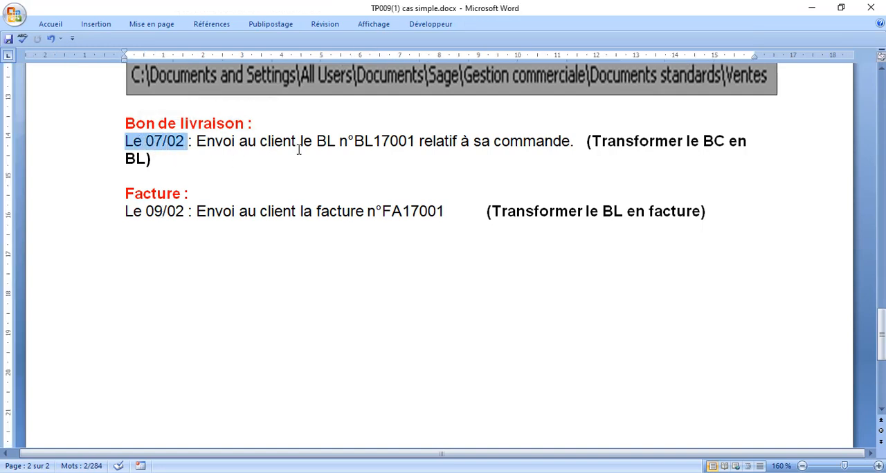
pyautogui.click(389, 142)
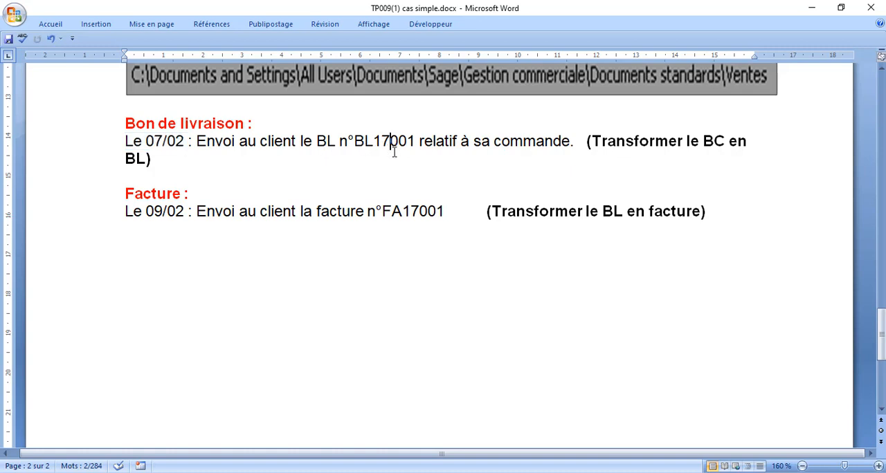
pyautogui.press('BackSpace')
pyautogui.press('BackSpace')
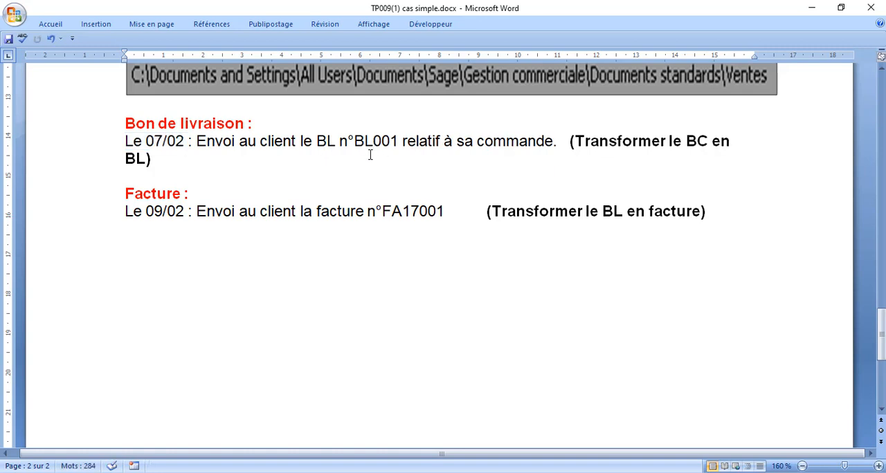
pyautogui.press('Down')
pyautogui.press('Down')
# Switch back to Sage 100 and open Dynamique Auto's order from the Bon de commande list
pyautogui.click(525, 472)
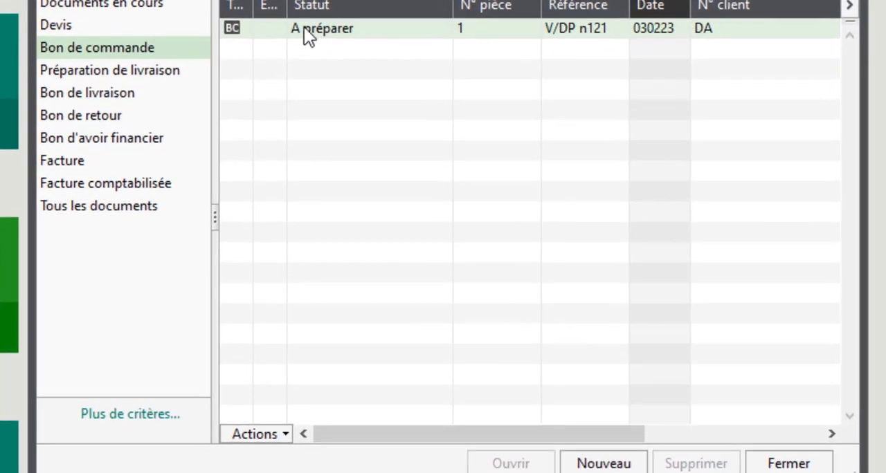
pyautogui.click(304, 27)
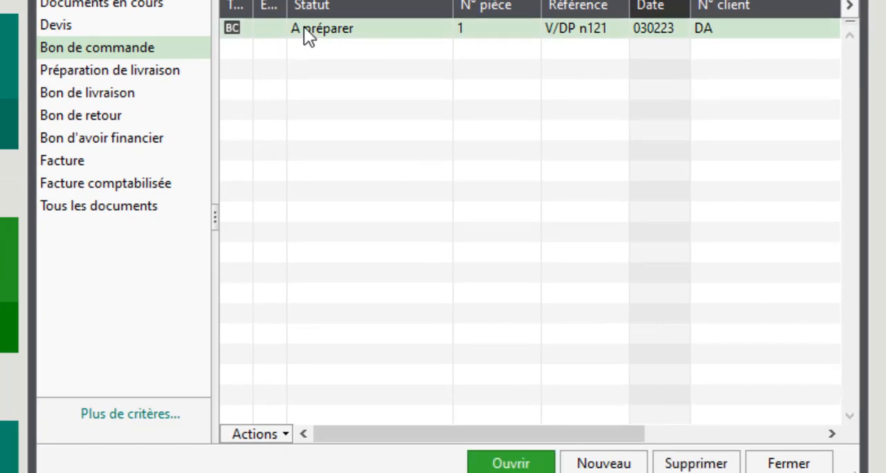
pyautogui.click(290, 434)
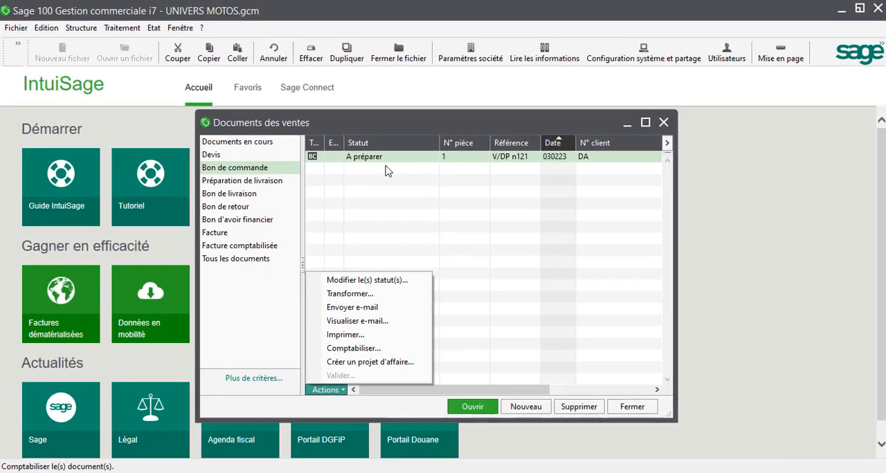
pyautogui.click(349, 32)
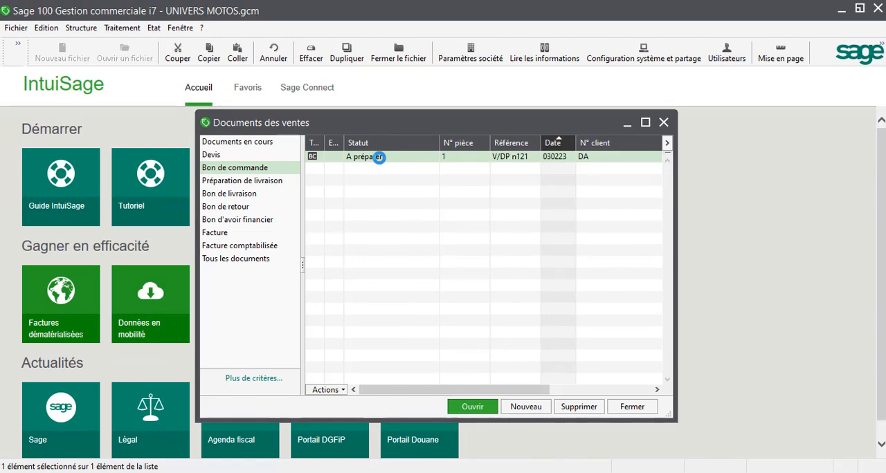
pyautogui.doubleClick(379, 157)
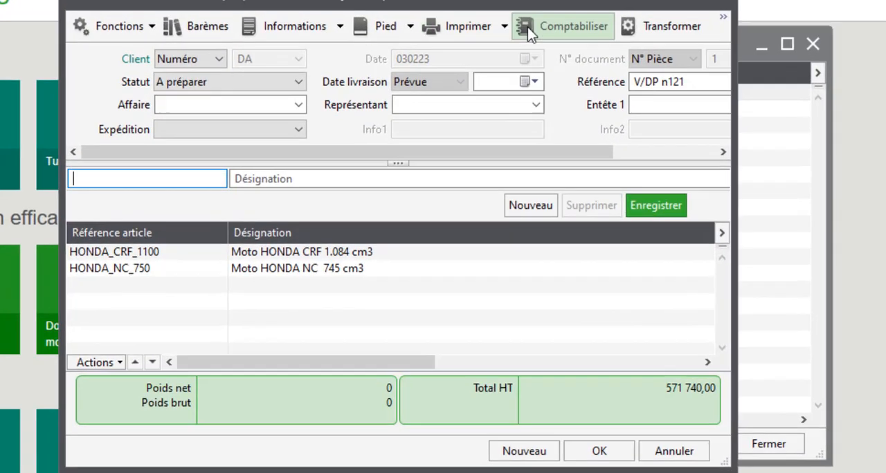
# Transform the order into a Bon de livraison dated 070223
pyautogui.click(650, 25)
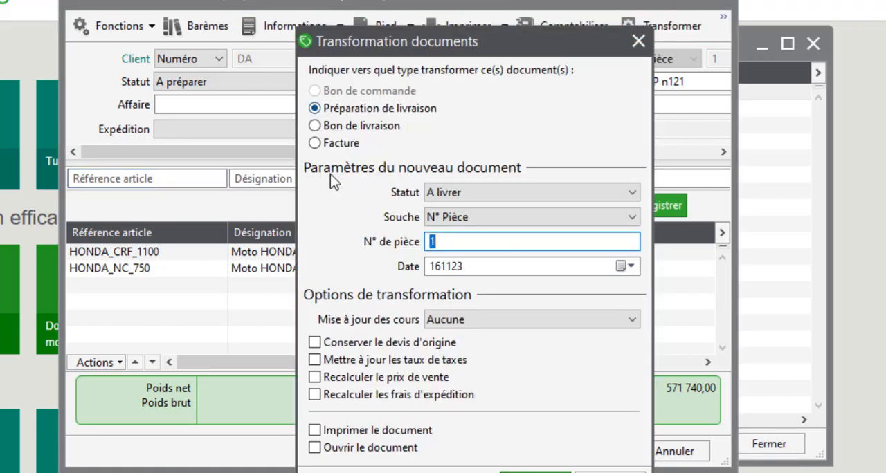
pyautogui.click(316, 131)
pyautogui.press('Tab')
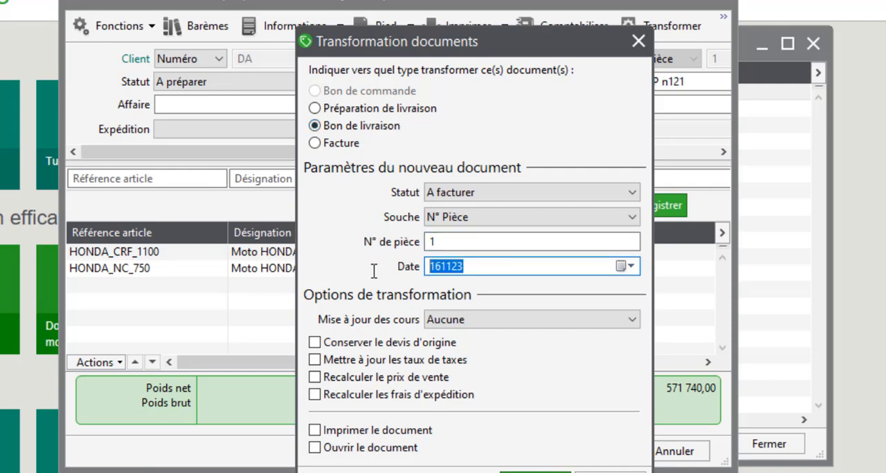
pyautogui.write('070223')
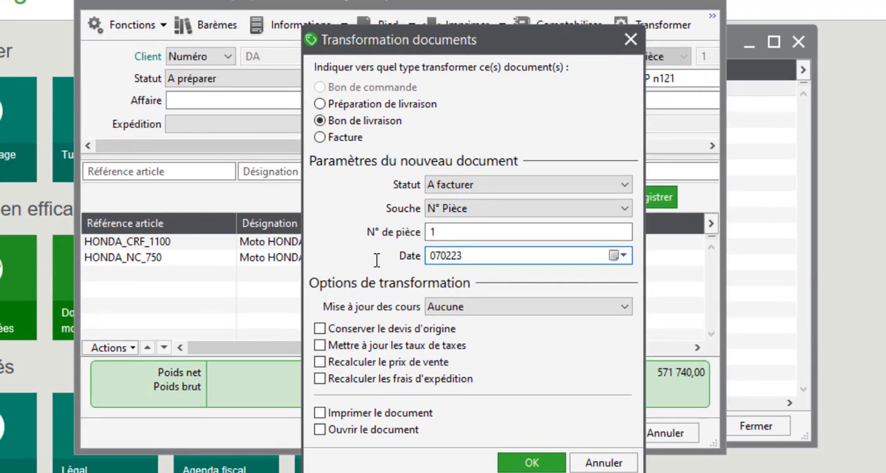
pyautogui.press('Return')
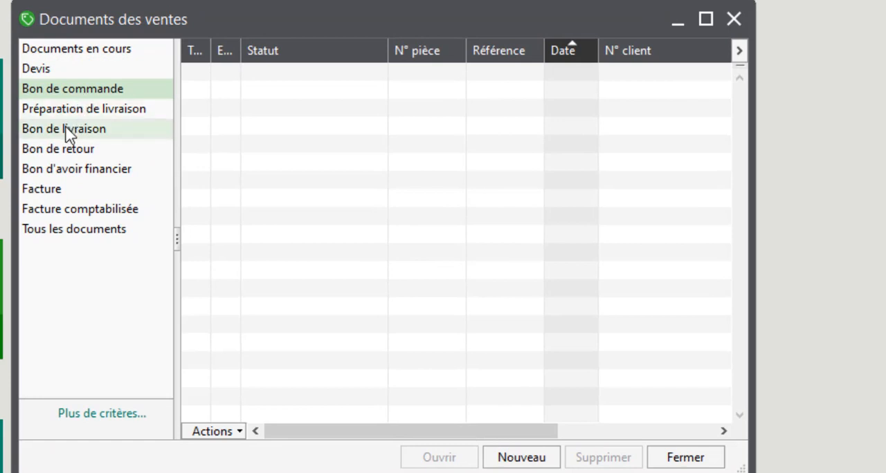
# Check the Bon de livraison, Devis and Bon de commande lists for Dynamique Auto's transformed document
pyautogui.click(66, 131)
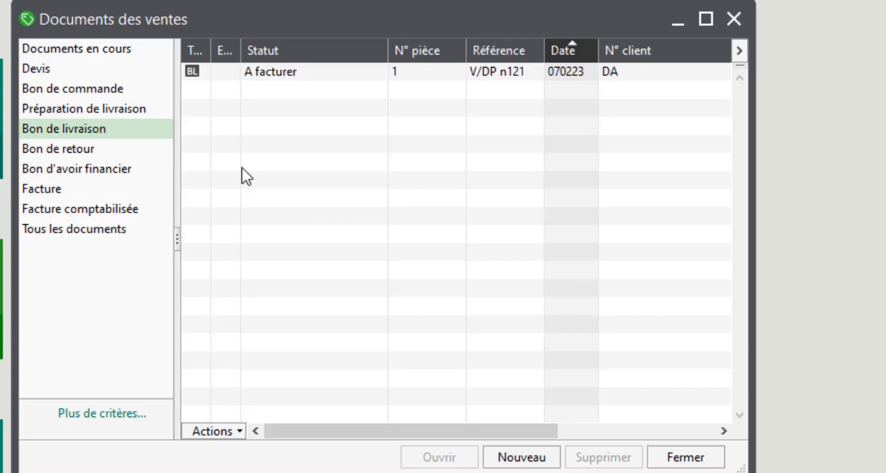
pyautogui.click(53, 76)
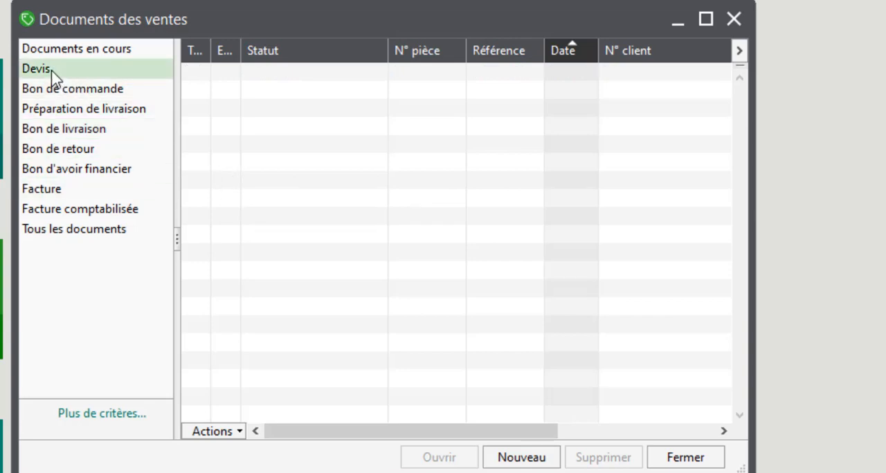
pyautogui.click(54, 94)
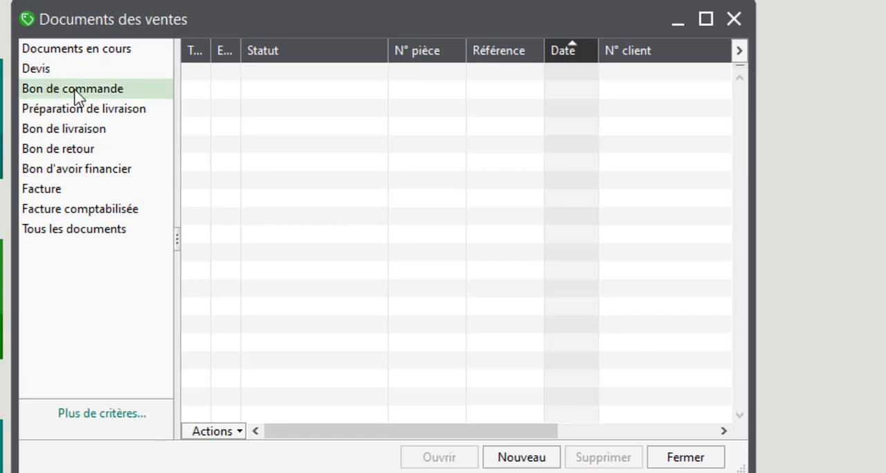
pyautogui.click(60, 132)
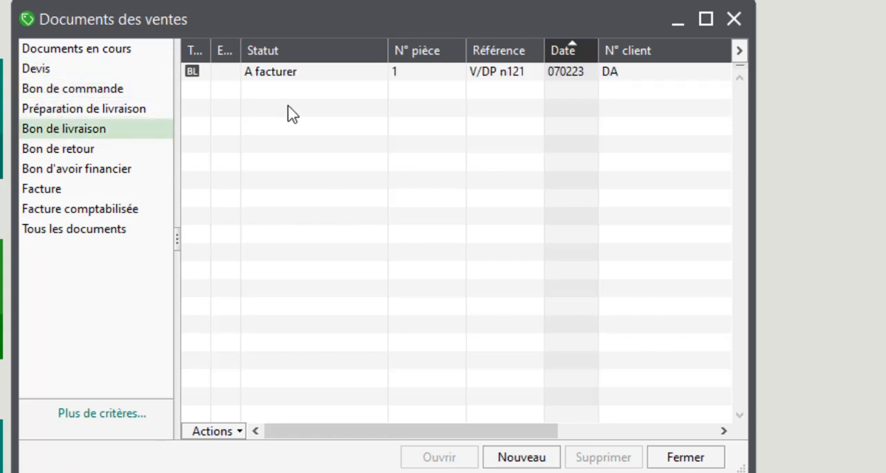
# Print Dynamique Auto's delivery note with the Bon de livraison client.bgc template as a preview on Microsoft Print to PDF, and close the preview and sales documents list
pyautogui.click(262, 78)
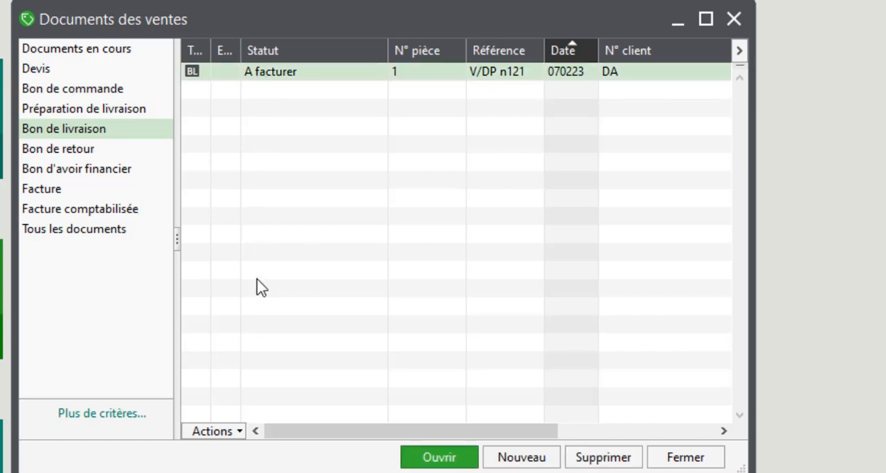
pyautogui.click(238, 436)
pyautogui.click(248, 353)
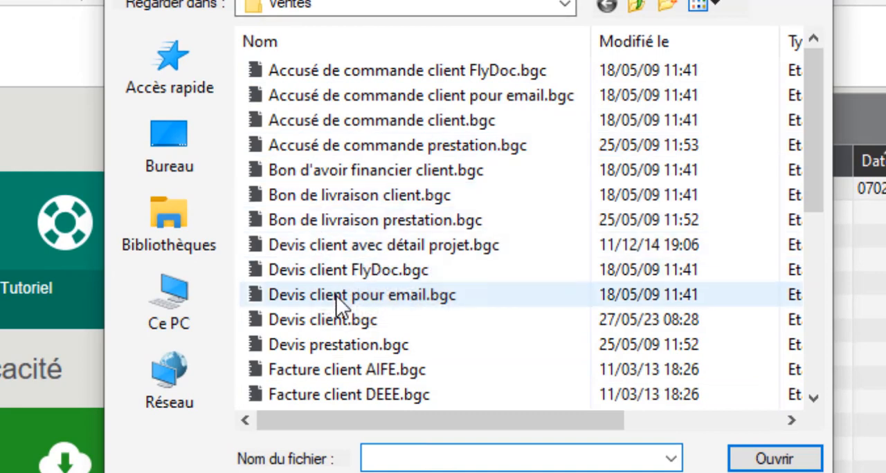
pyautogui.scroll(-4, 337, 303)
pyautogui.scroll(4, 337, 304)
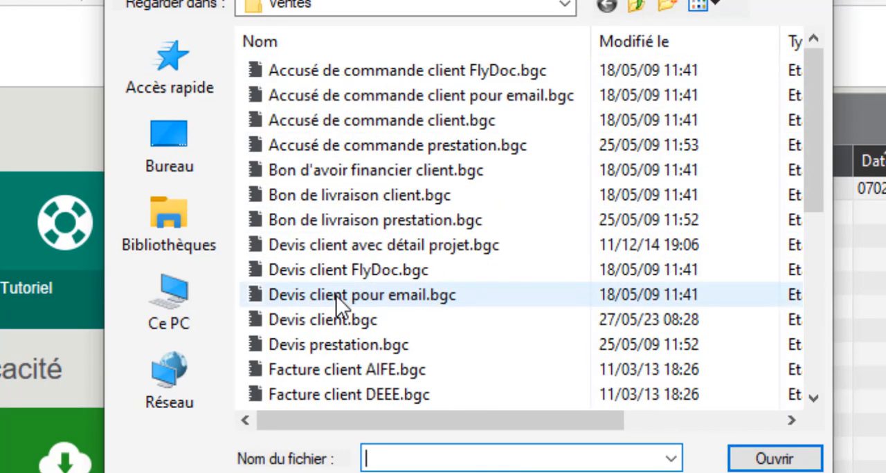
pyautogui.doubleClick(332, 195)
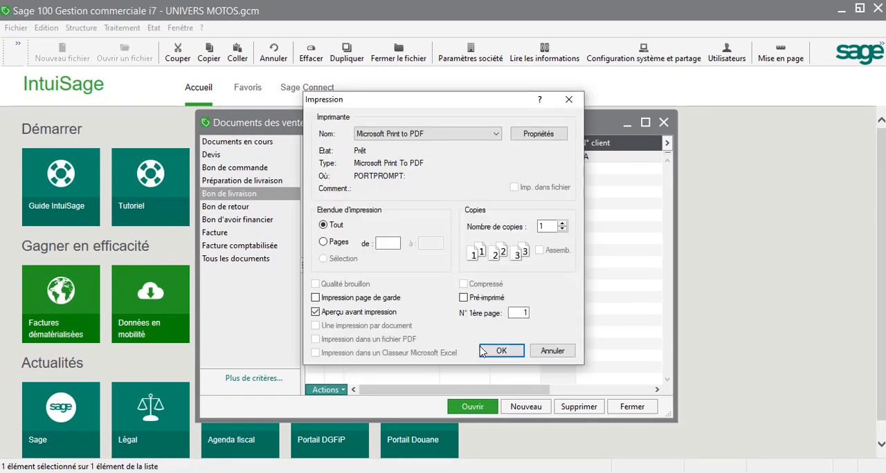
pyautogui.click(492, 351)
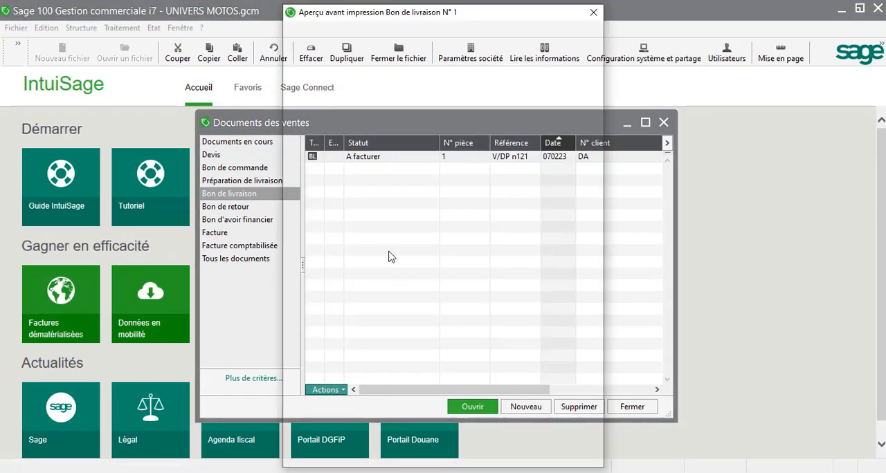
pyautogui.scroll(-3, 340, 367)
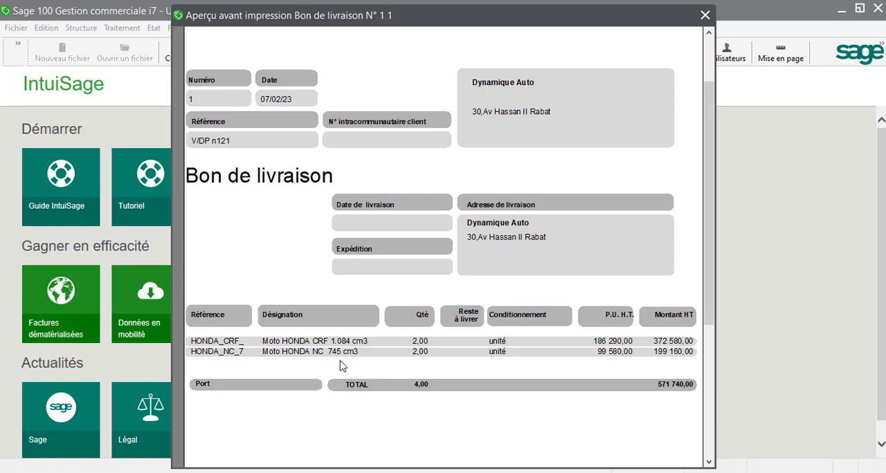
pyautogui.click(704, 15)
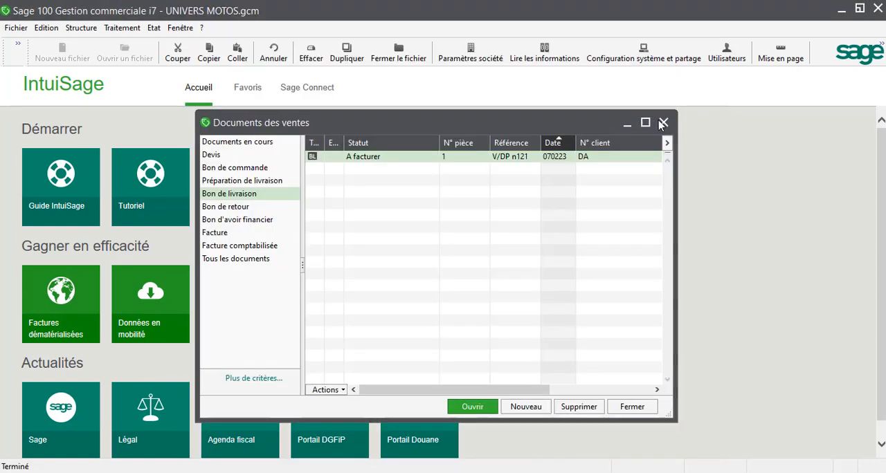
pyautogui.click(663, 123)
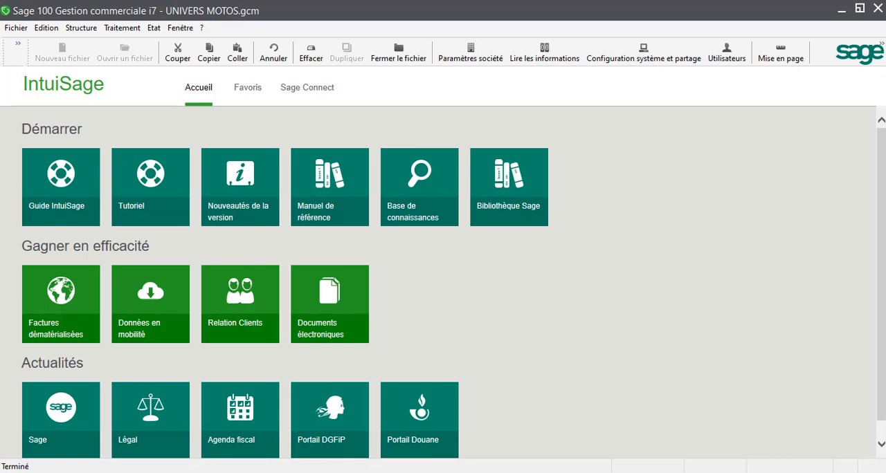
# Switch to the Word exercise TP009(1) cas simple.docx, read its Facture case, and shorten the invoice number to FA001
pyautogui.moveTo(305, 468)
pyautogui.click(325, 433)
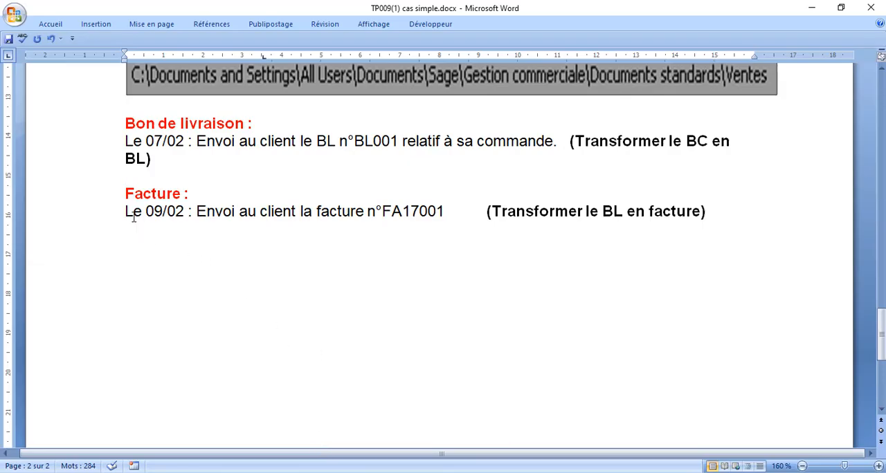
pyautogui.moveTo(124, 211); pyautogui.dragTo(188, 212)
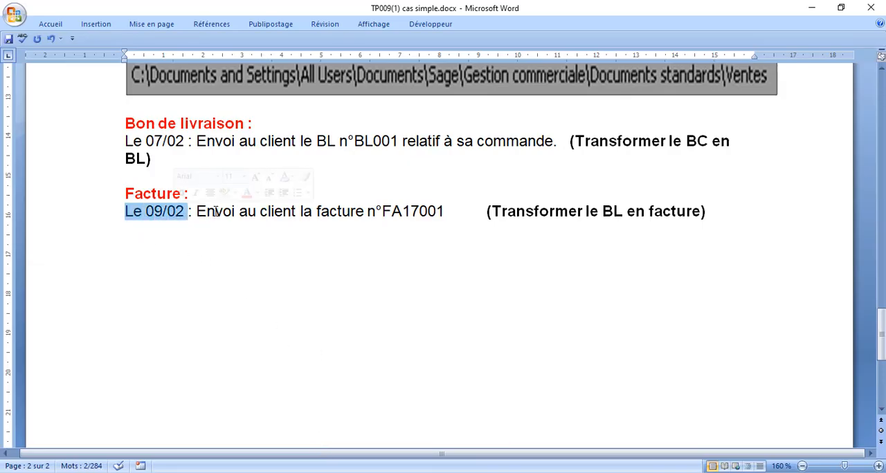
pyautogui.click(231, 239)
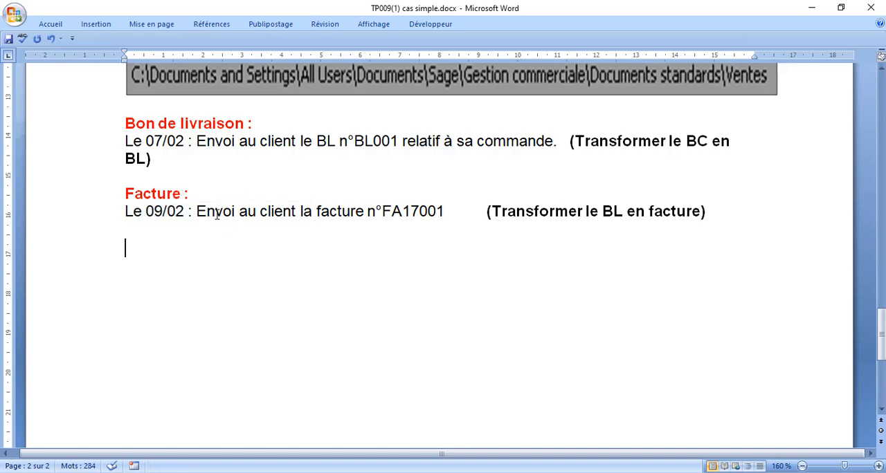
pyautogui.click(418, 211)
pyautogui.press('BackSpace')
pyautogui.press('BackSpace')
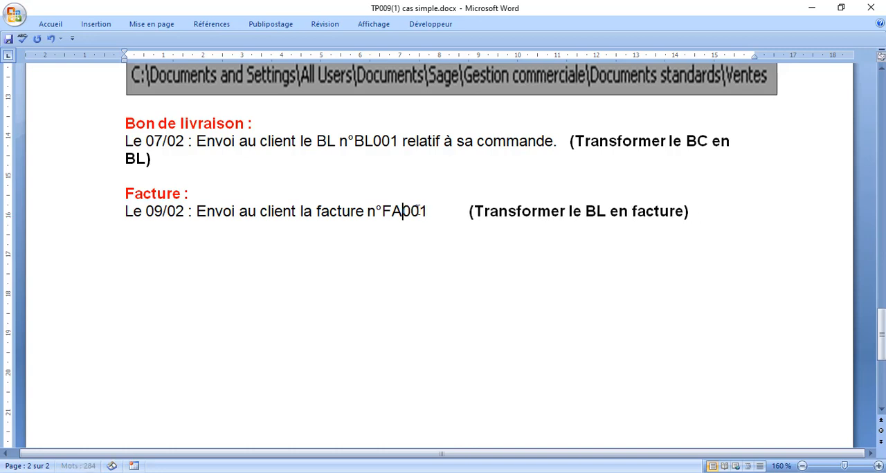
pyautogui.click(106, 245)
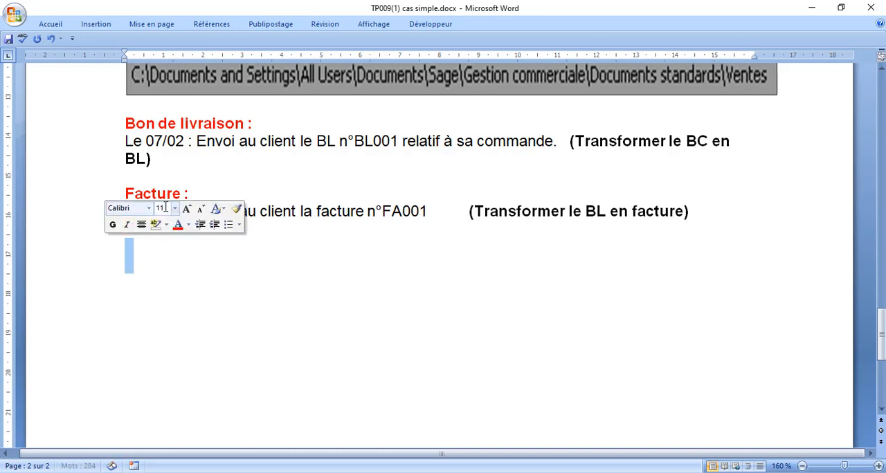
pyautogui.click(261, 293)
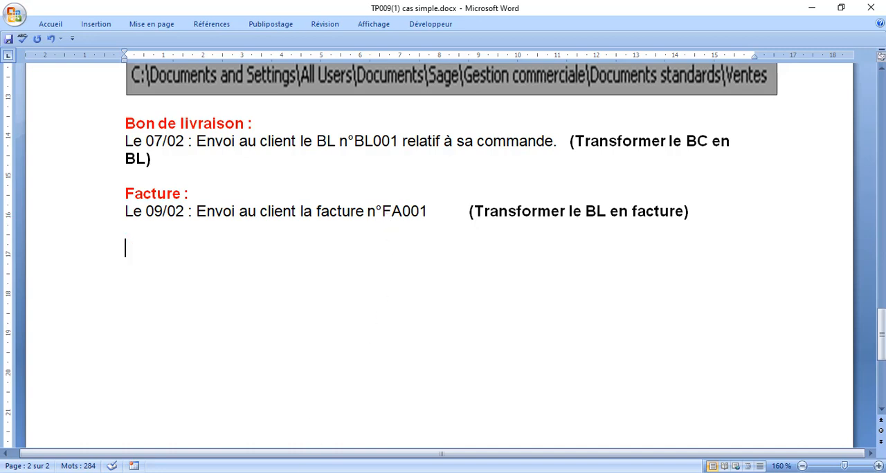
# Switch back to Sage 100, open the sales documents and select Dynamique Auto's delivery note in the Bon de livraison list
pyautogui.moveTo(302, 472)
pyautogui.moveTo(386, 472)
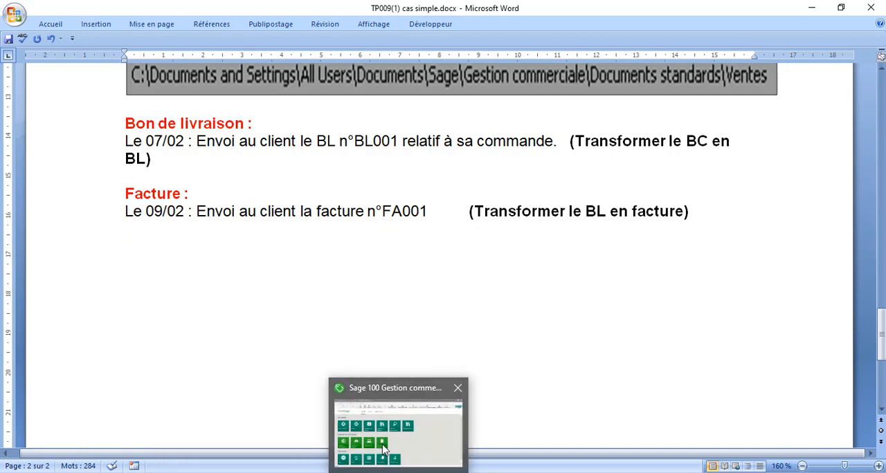
pyautogui.click(385, 450)
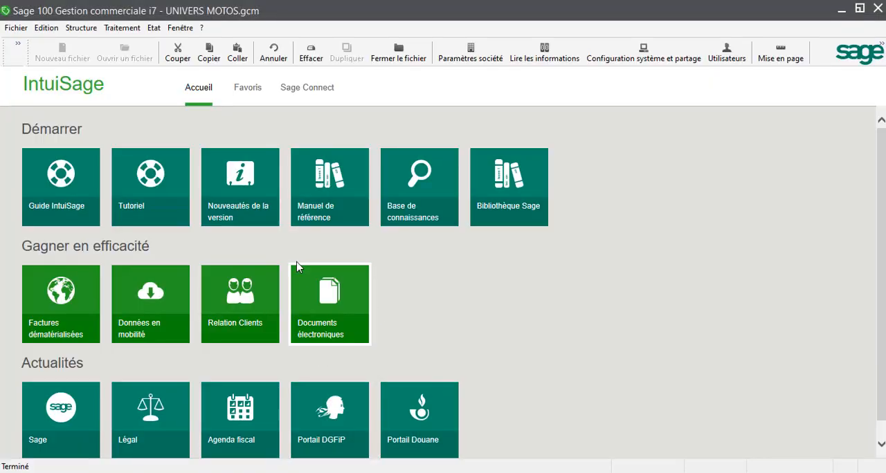
pyautogui.click(119, 29)
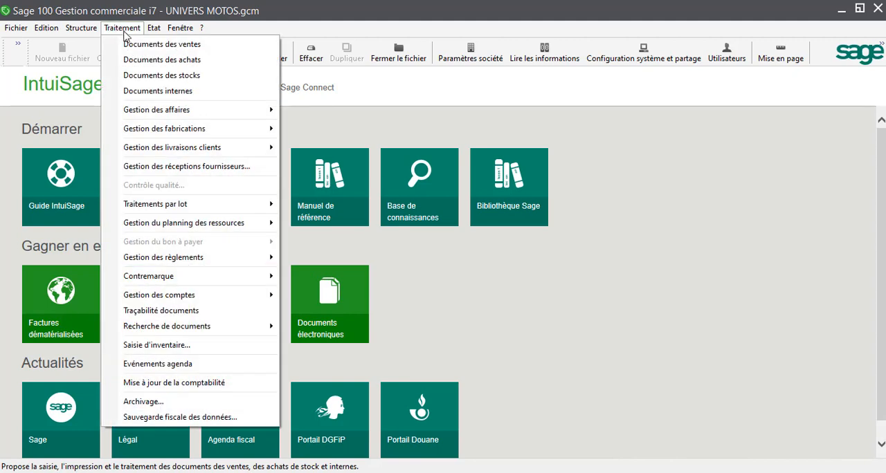
pyautogui.click(139, 47)
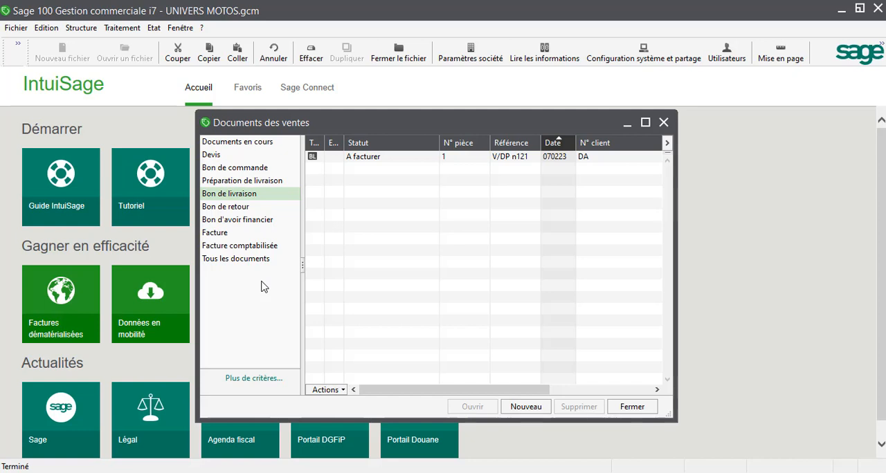
pyautogui.click(356, 164)
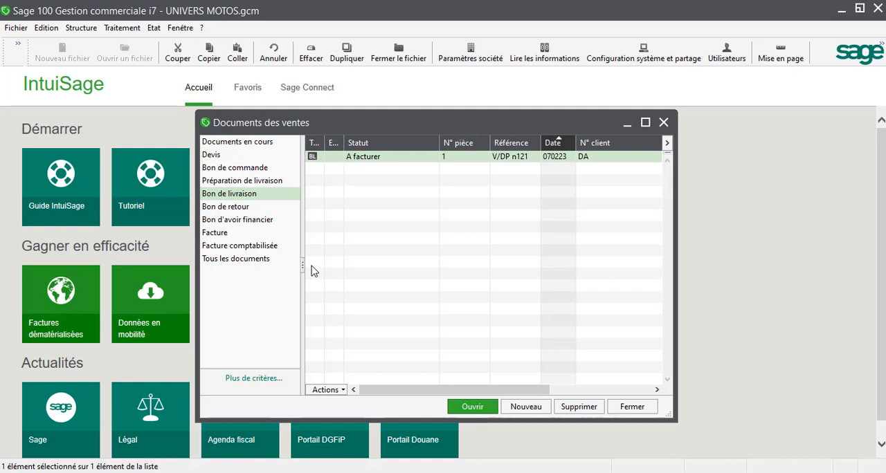
# Transform the delivery note into a Facture dated 090223
pyautogui.click(342, 392)
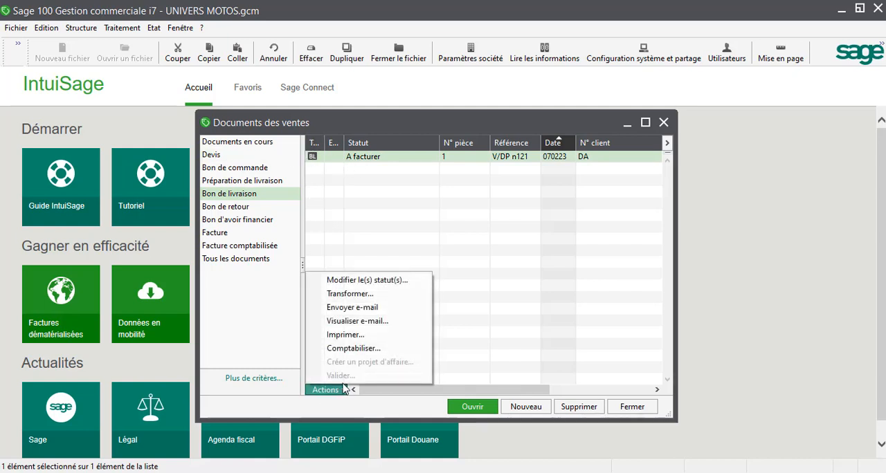
pyautogui.click(346, 299)
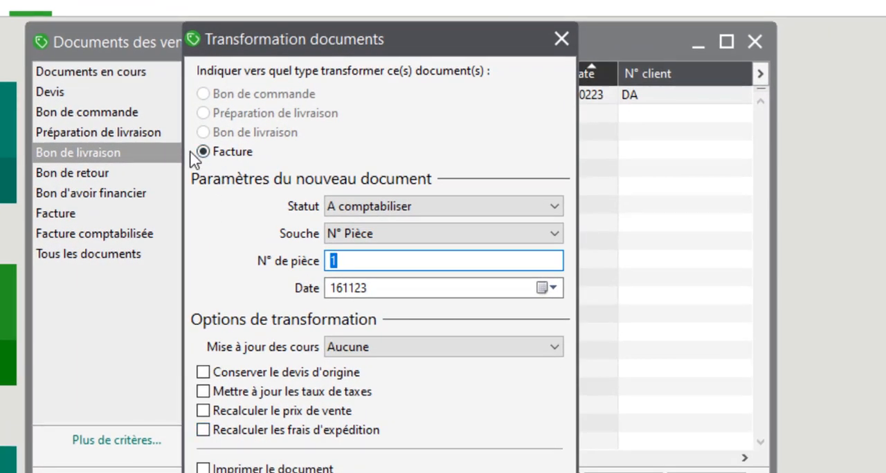
pyautogui.click(376, 289)
pyautogui.doubleClick(326, 289)
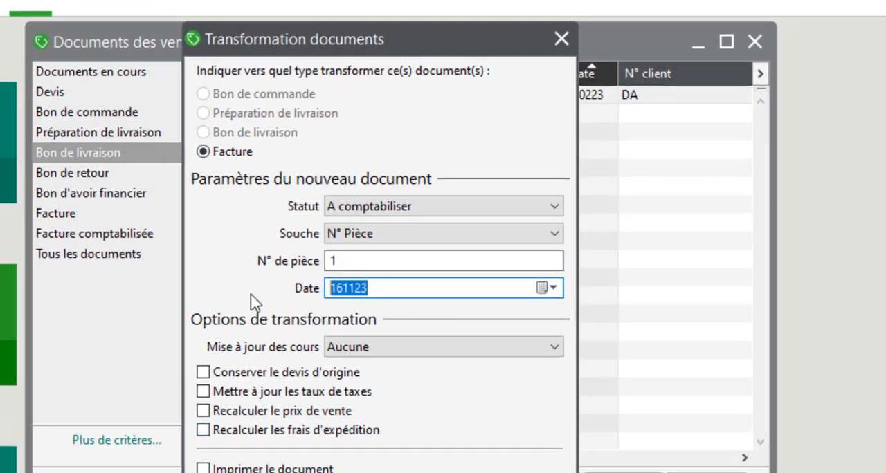
pyautogui.write('090223')
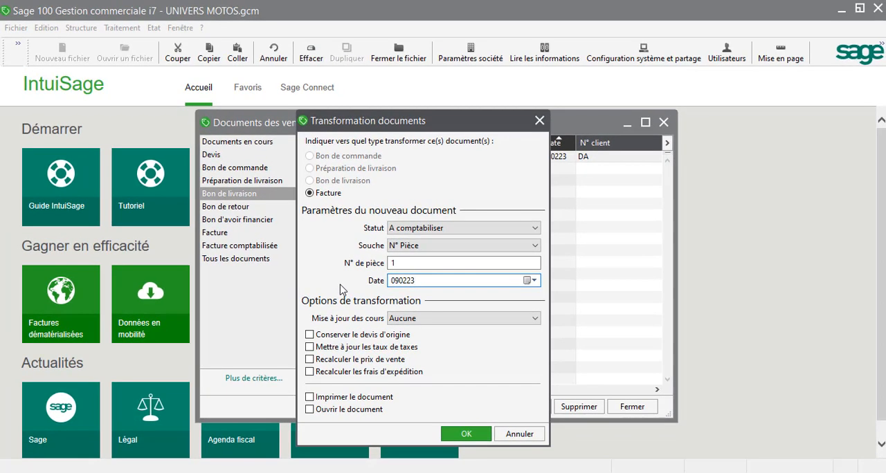
pyautogui.press('Return')
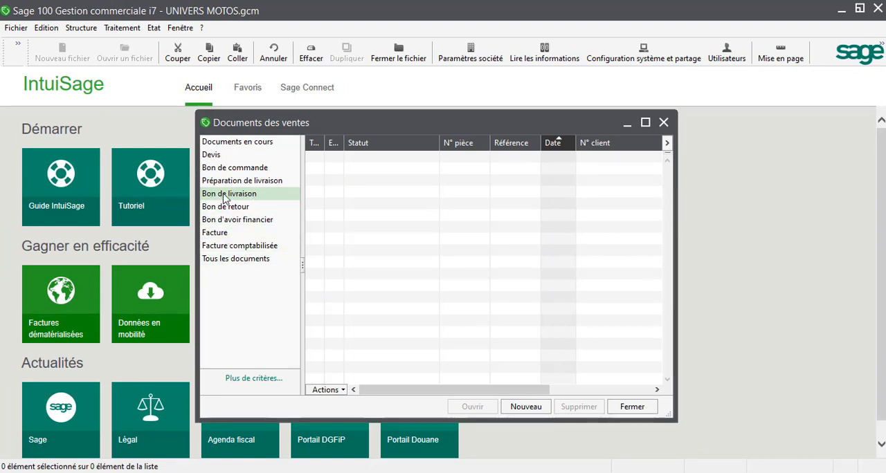
# Open Dynamique Auto's invoice from the Facture list, print it as a preview on Microsoft Print to PDF, and review it down to the totals
pyautogui.click(212, 235)
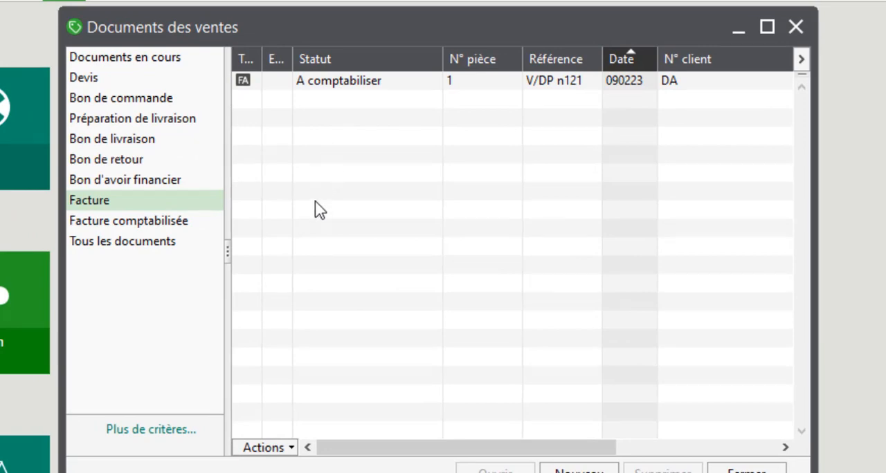
pyautogui.doubleClick(326, 80)
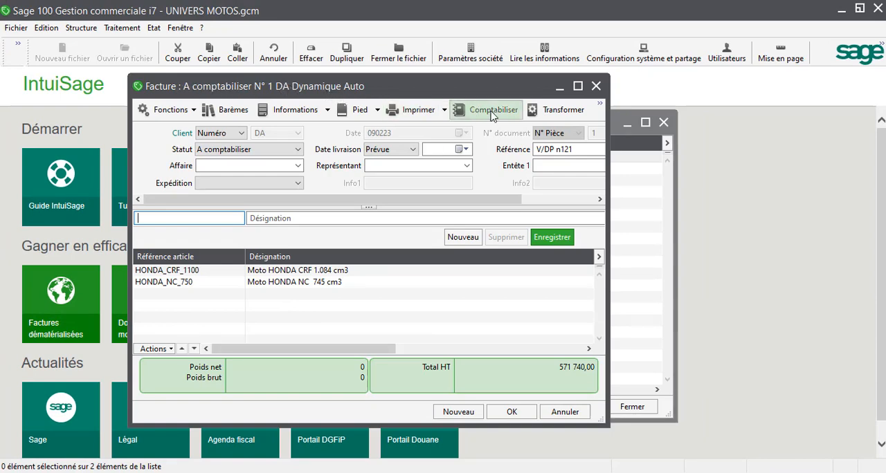
pyautogui.click(421, 112)
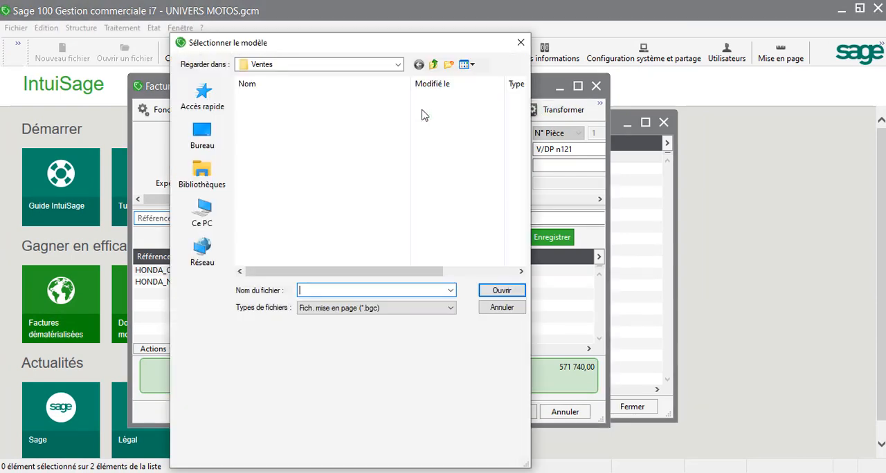
pyautogui.scroll(-1, 305, 183)
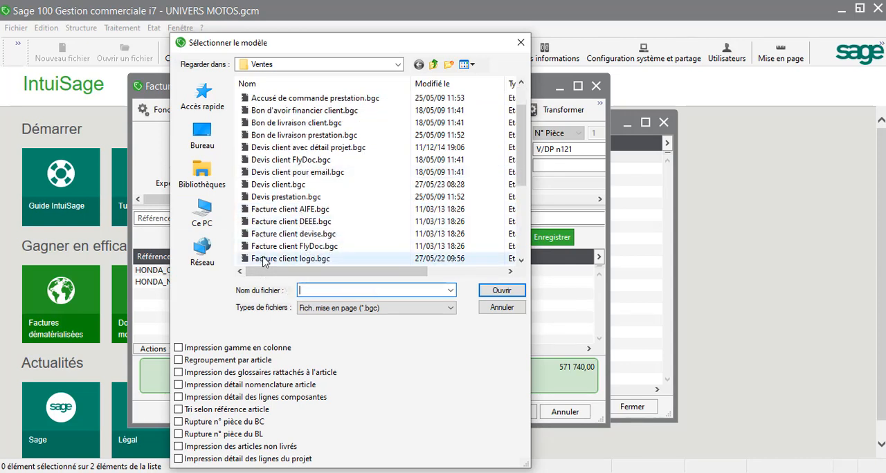
pyautogui.scroll(-1, 264, 257)
pyautogui.doubleClick(270, 234)
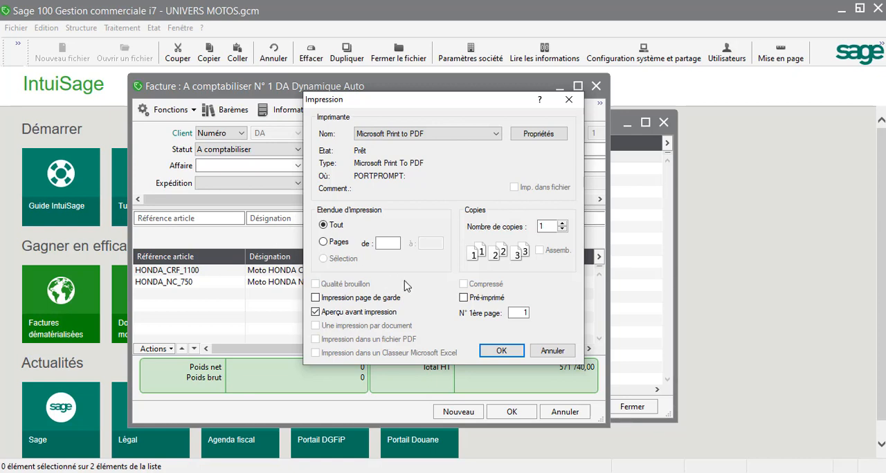
pyautogui.click(486, 351)
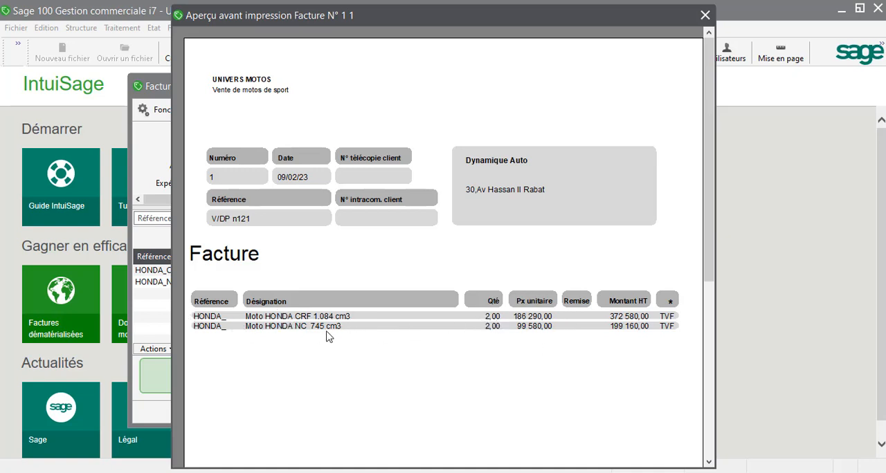
pyautogui.scroll(-10, 329, 337)
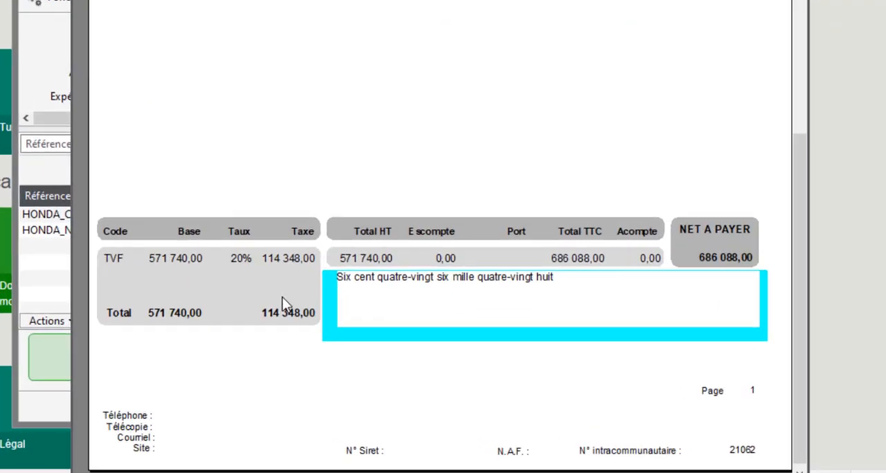